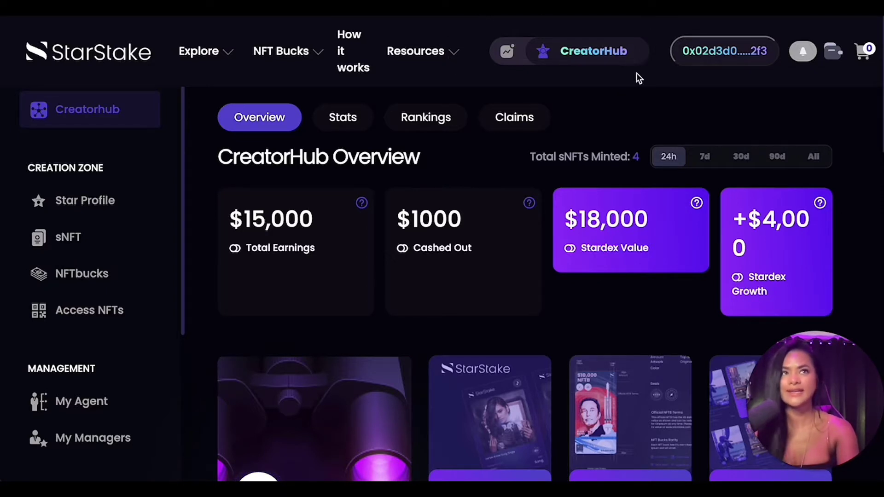
Open the creator's own NFT Bucks and look through the existing bucks and collections
left_click(76, 272)
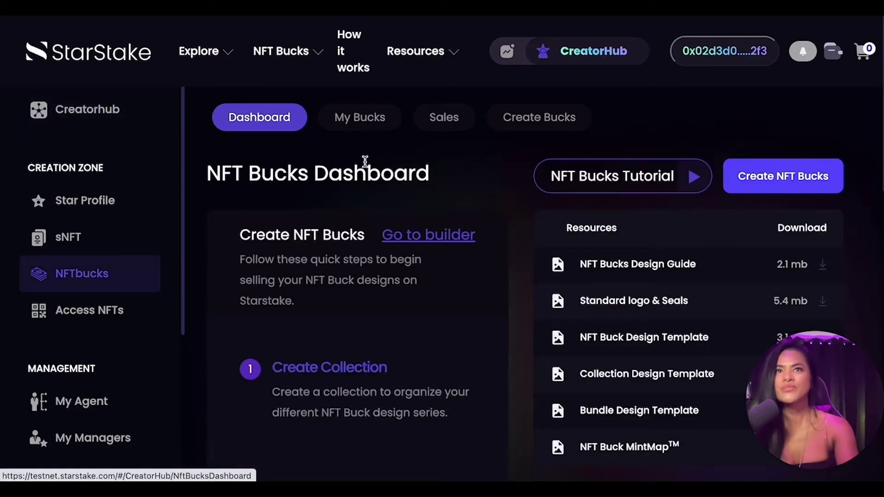
left_click(373, 117)
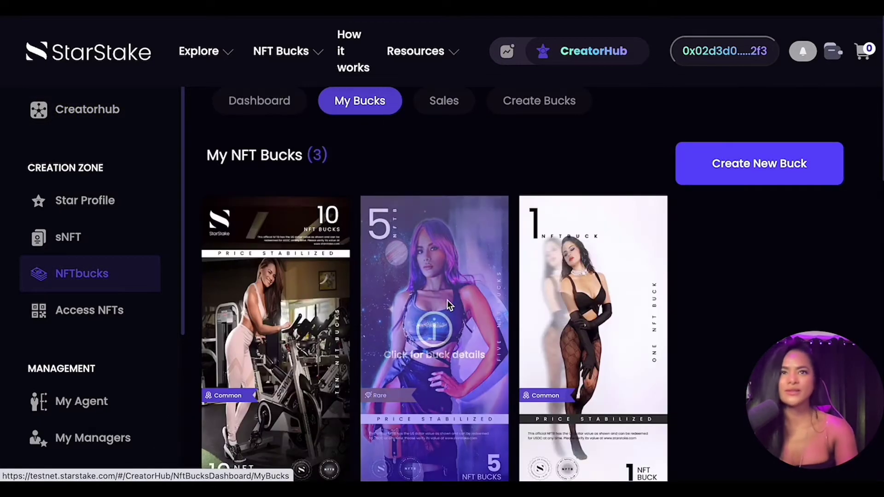
scroll(394, 286, "down", 1)
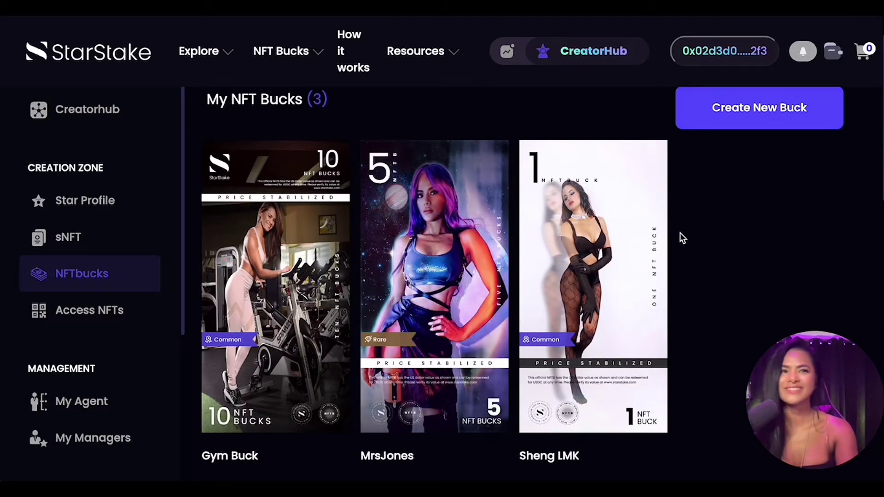
scroll(682, 238, "down", 9)
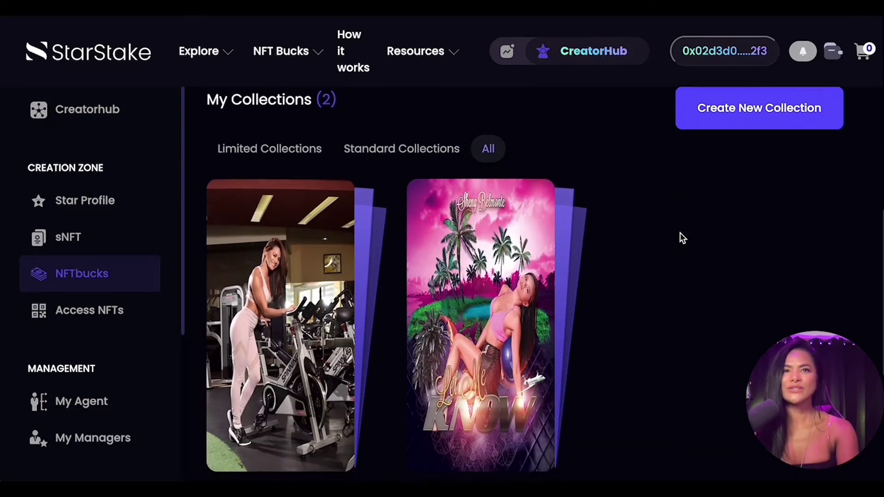
scroll(682, 237, "down", 3)
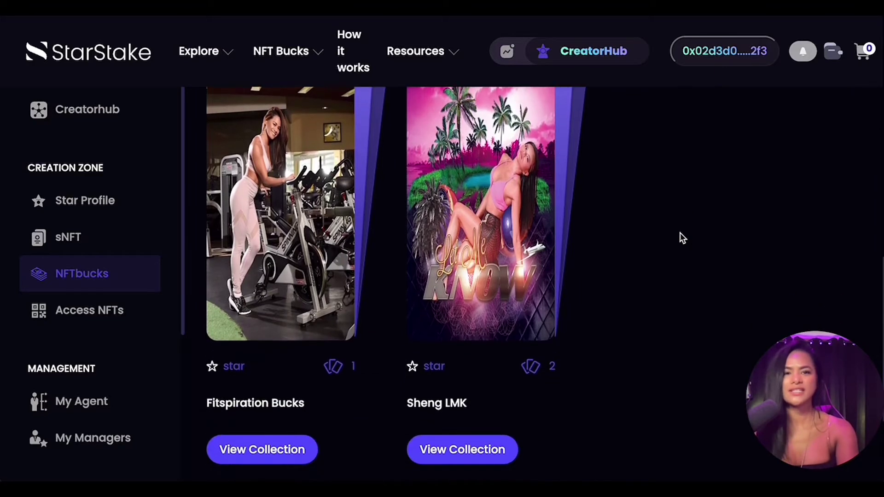
Examine the details and bucks of the "Let Me Know" collection, and return to the NFT Bucks dashboard
left_click(480, 471)
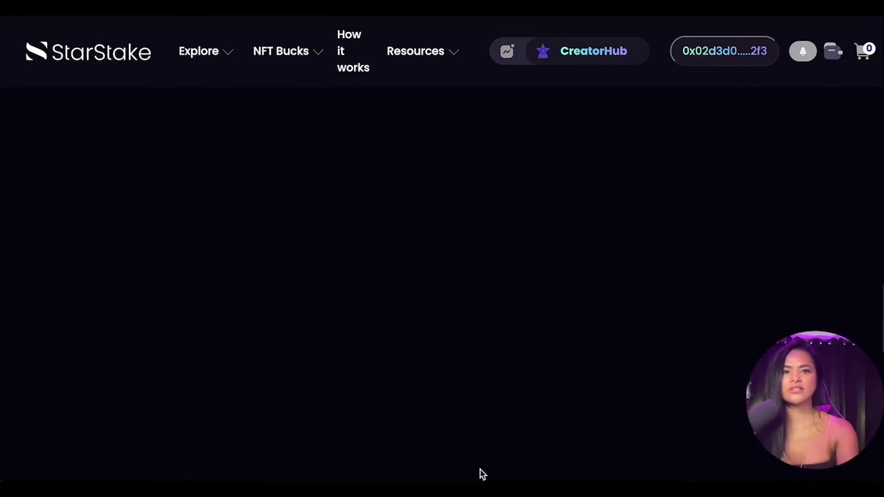
scroll(766, 217, "down", 3)
scroll(767, 213, "down", 8)
scroll(766, 213, "down", 1)
scroll(487, 264, "up", 1)
scroll(483, 264, "down", 1)
scroll(433, 294, "down", 11)
scroll(432, 294, "down", 2)
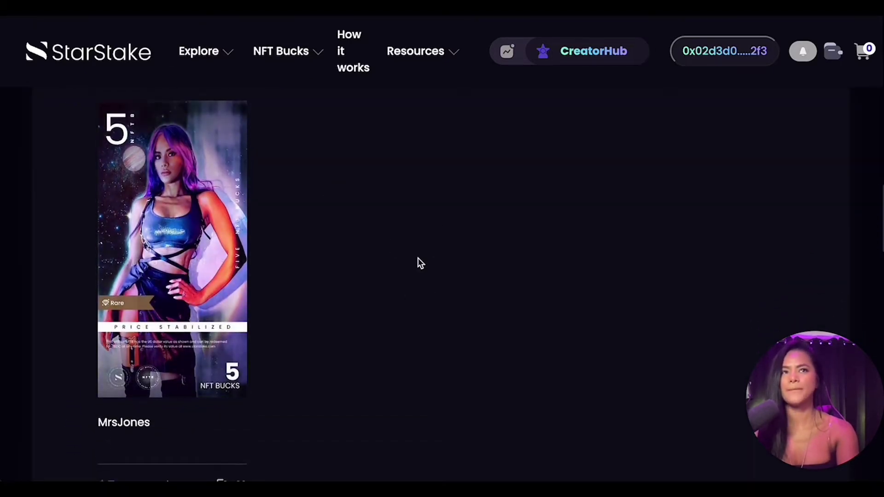
scroll(417, 258, "up", 15)
scroll(418, 257, "up", 1)
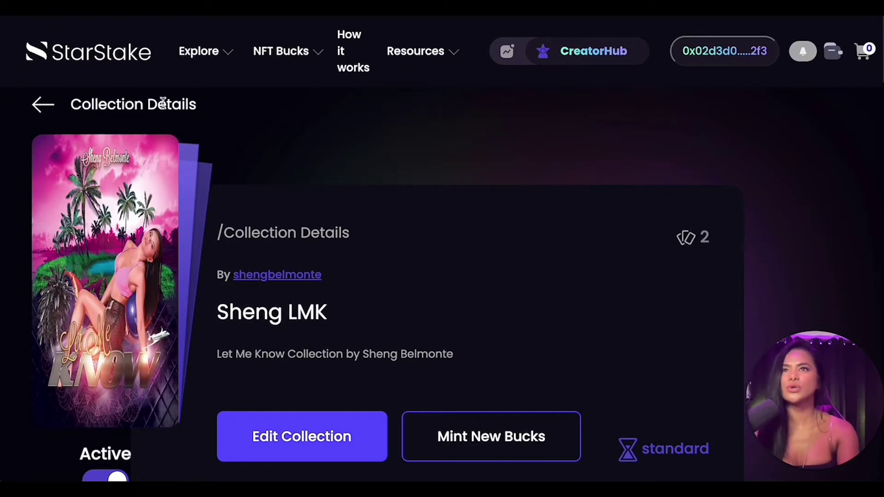
left_click(34, 105)
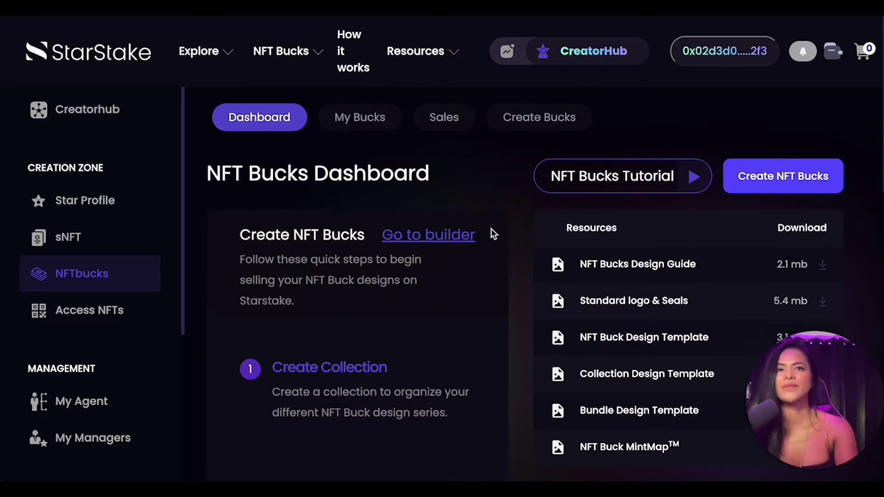
Go to the NFT Bucks builder and start creating a new collection
left_click(441, 237)
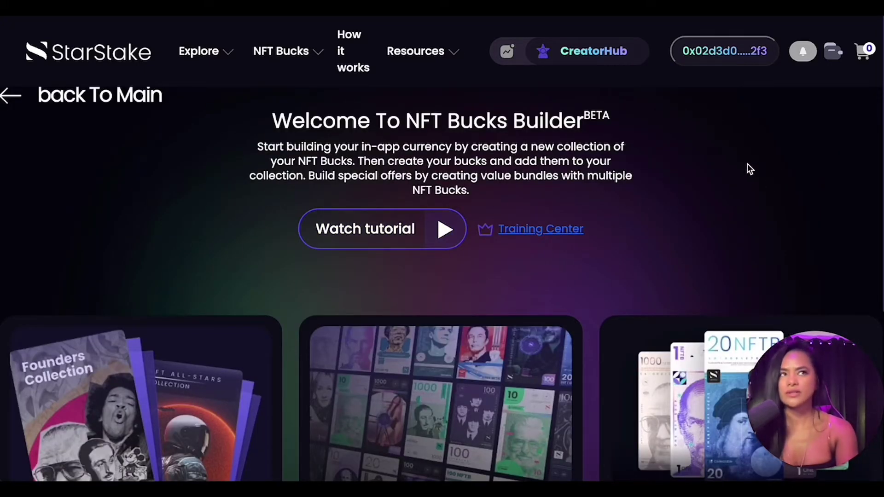
scroll(752, 189, "down", 3)
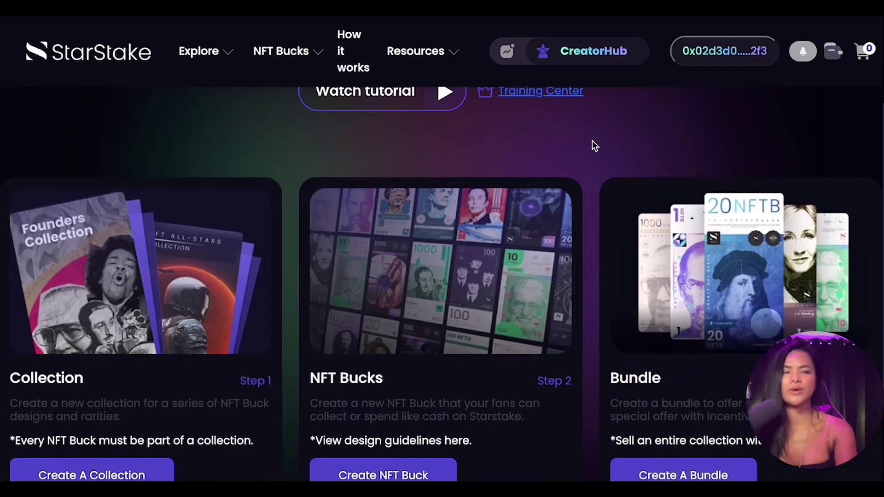
scroll(592, 140, "down", 2)
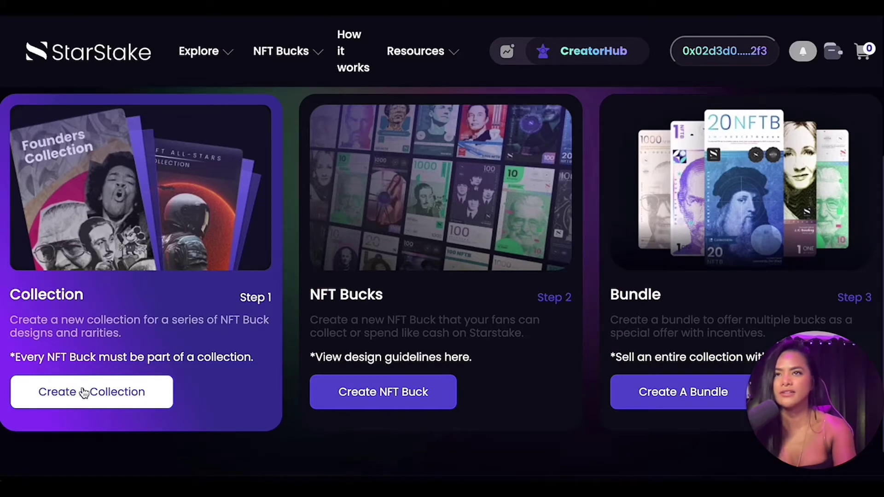
left_click(84, 394)
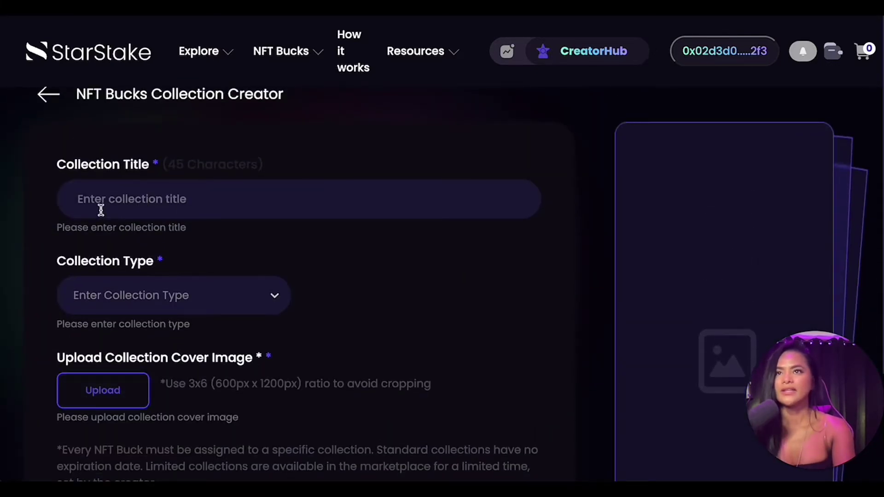
Enter "Fitspirational Bucks" as the title of the new collection
left_click(127, 204)
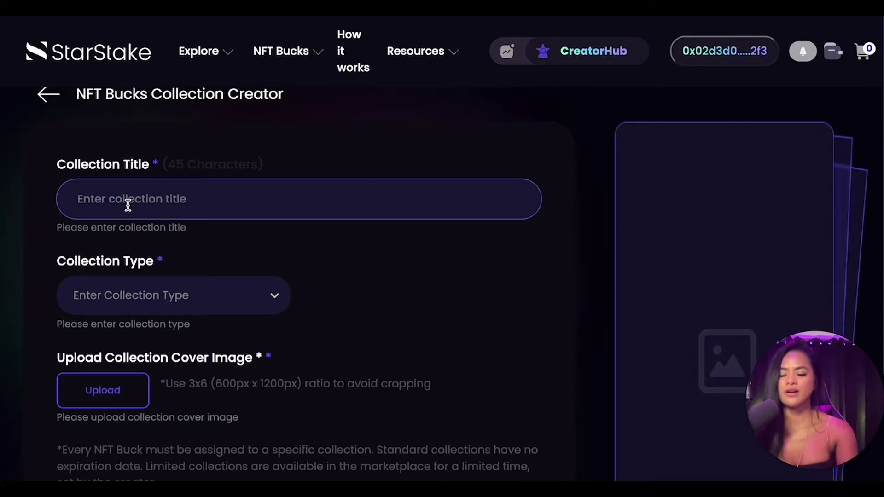
type("Fi")
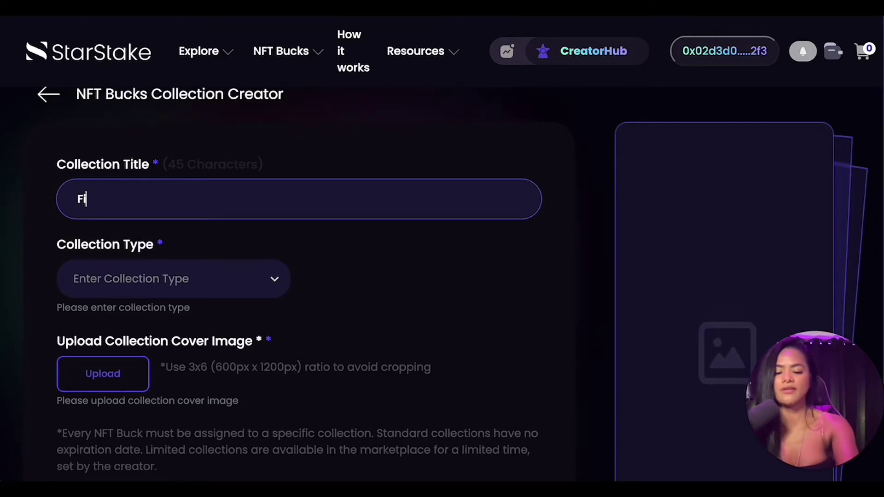
type("tspirati")
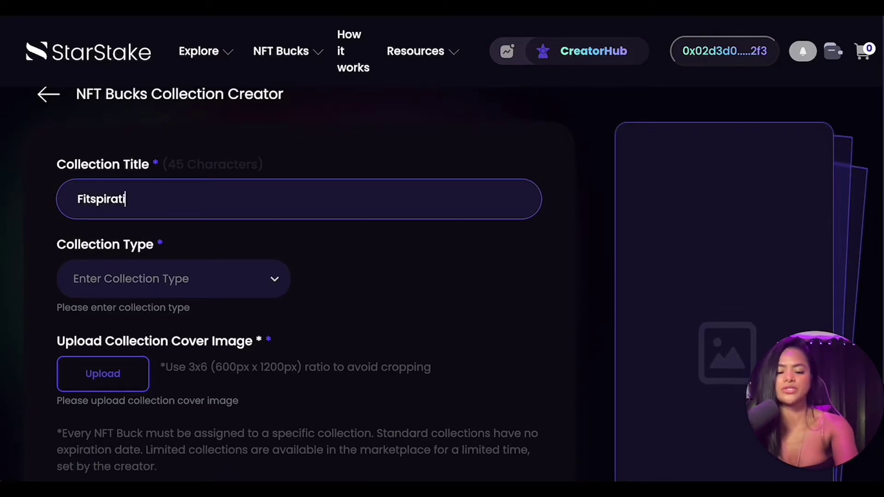
type("onal b")
key("BackSpace")
key("BackSpace")
type("Buc")
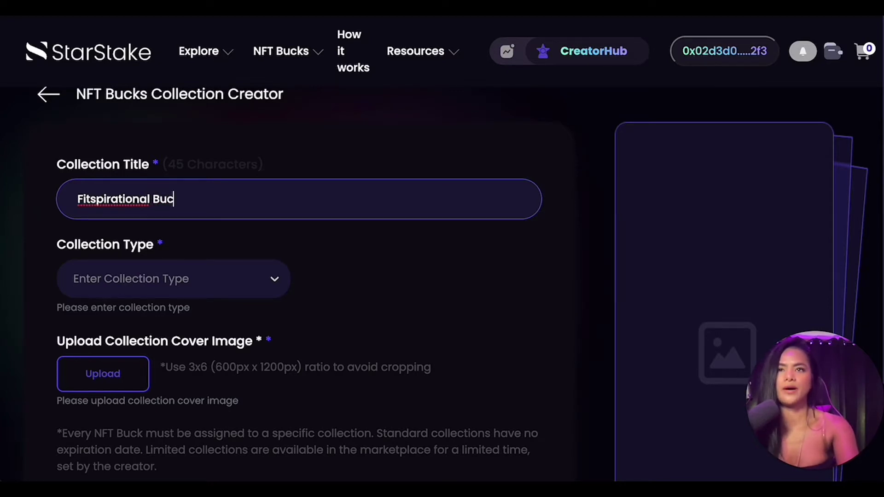
type("ks")
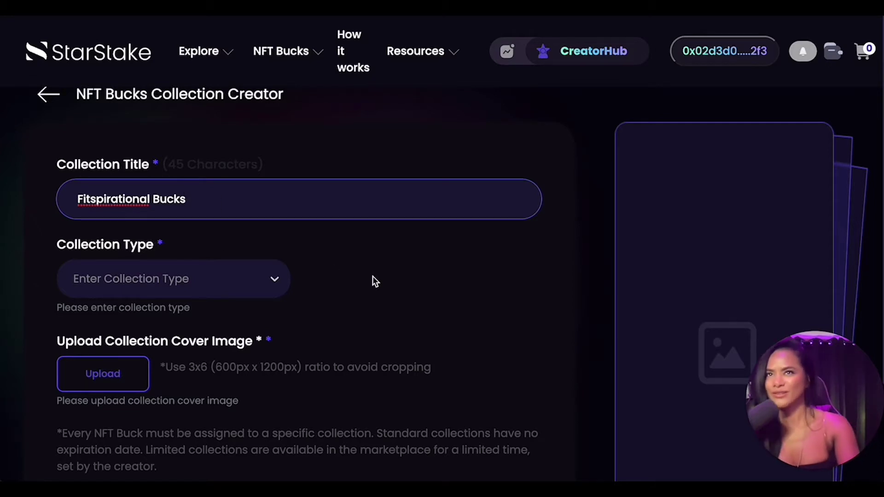
Set the collection type to Standard
scroll(372, 277, "down", 1)
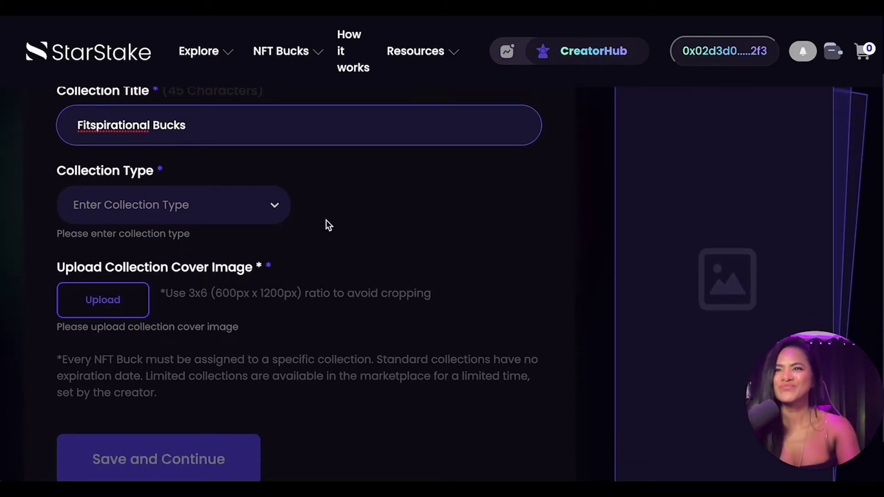
left_click(275, 206)
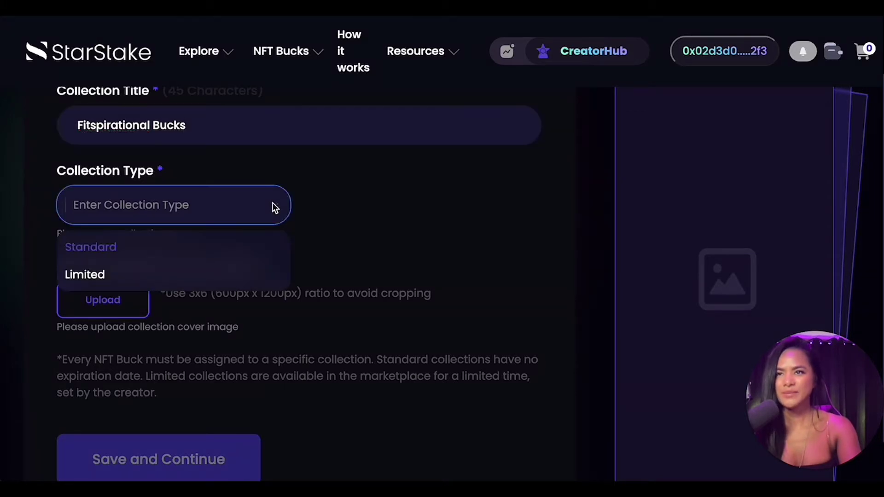
left_click(244, 247)
Upload IMG_6267 2.JPG from the Fitness collection folder as the collection cover image, and save to continue
scroll(442, 228, "down", 1)
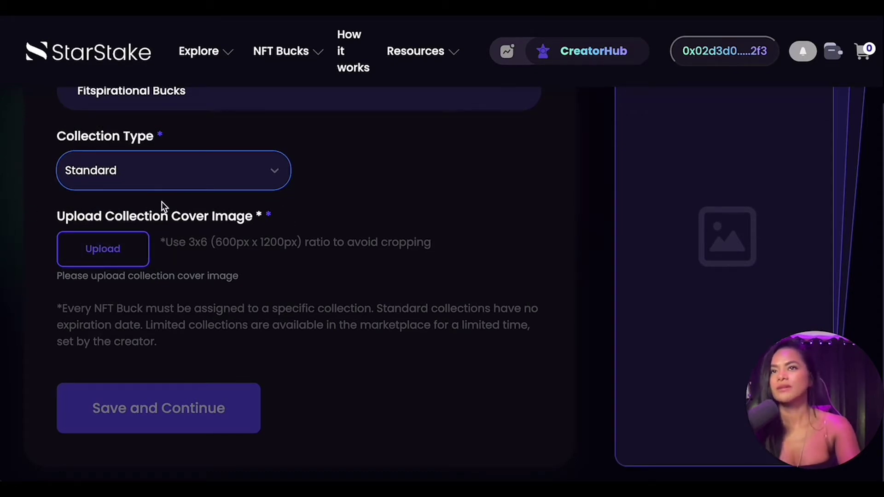
left_click(118, 247)
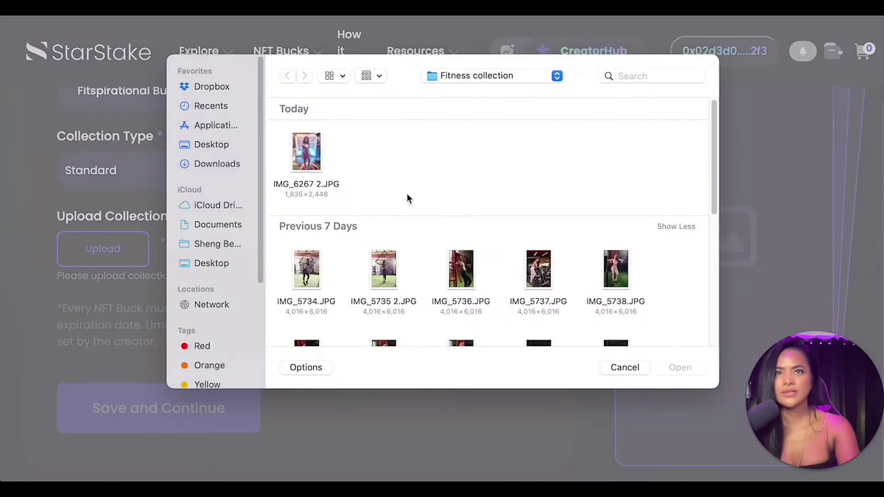
scroll(367, 198, "down", 1)
scroll(367, 196, "up", 2)
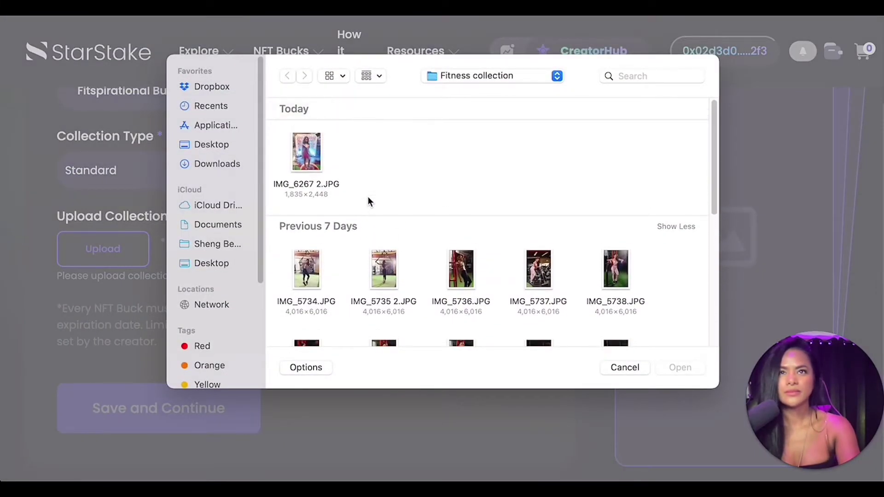
left_click(306, 152)
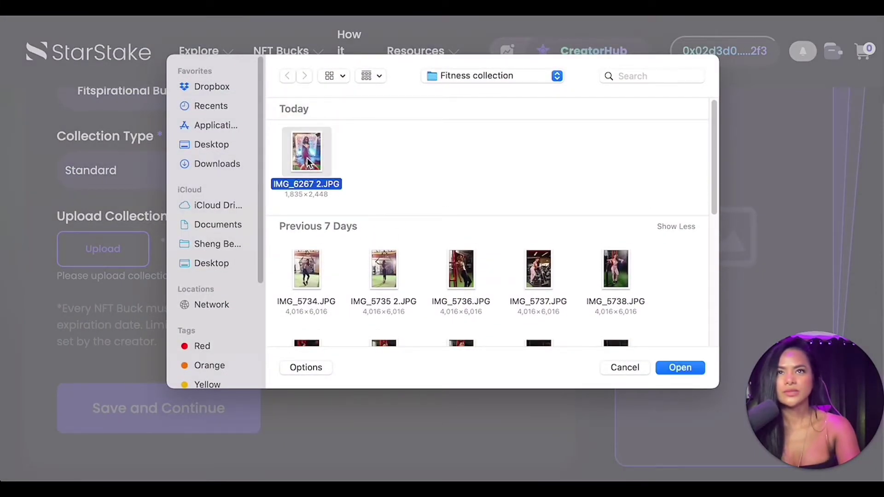
left_click(689, 367)
scroll(720, 205, "up", 3)
scroll(719, 205, "down", 3)
scroll(720, 205, "up", 1)
scroll(720, 205, "down", 1)
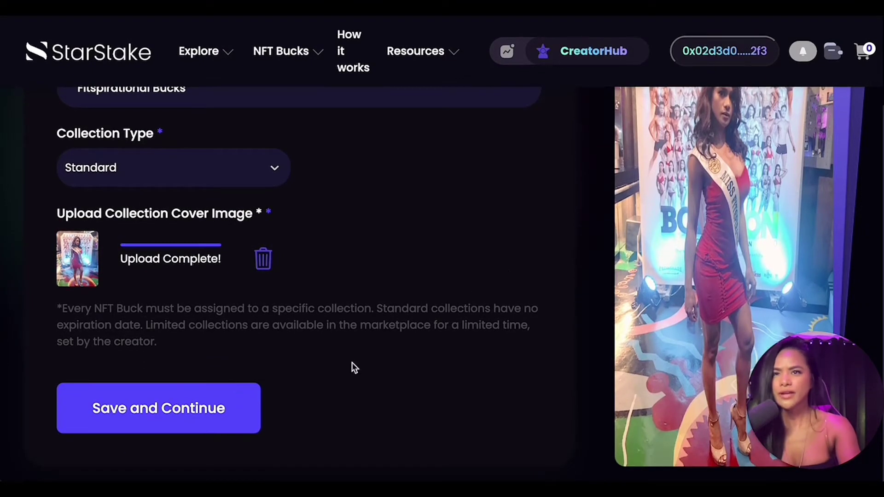
left_click(166, 411)
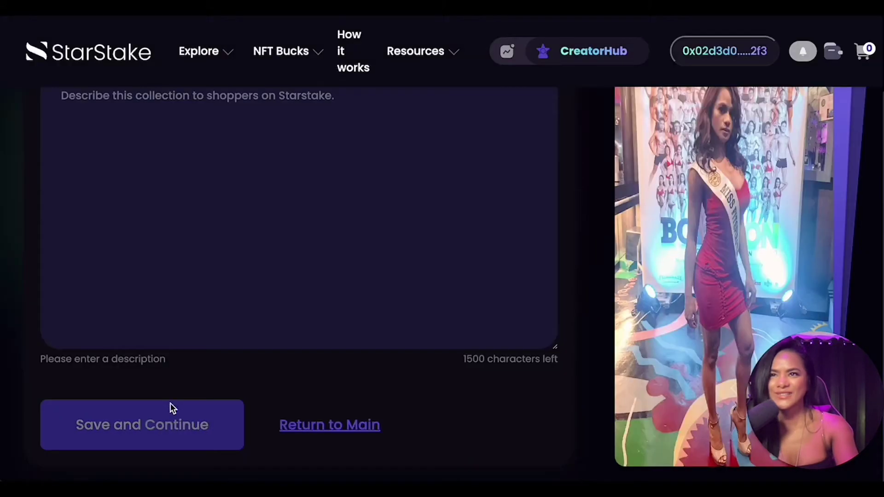
Enter "Miss Fitspiration 2018 collection" as the collection description and save to continue
scroll(590, 292, "up", 2)
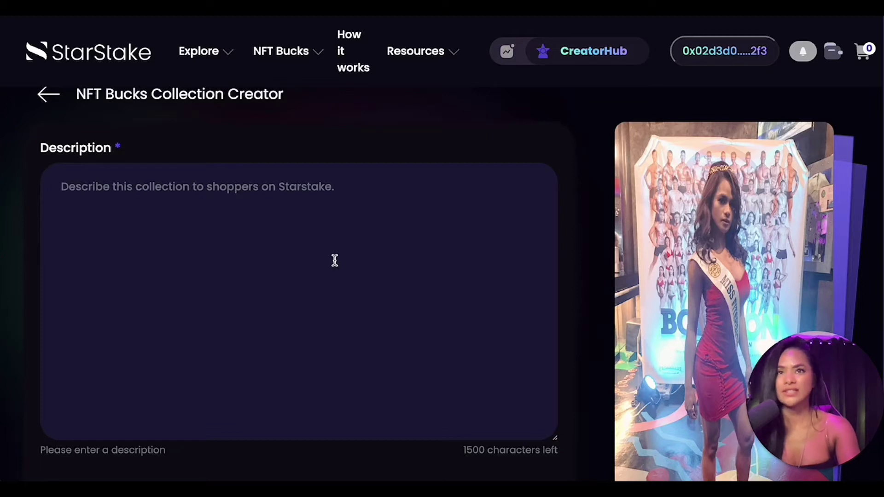
left_click(300, 193)
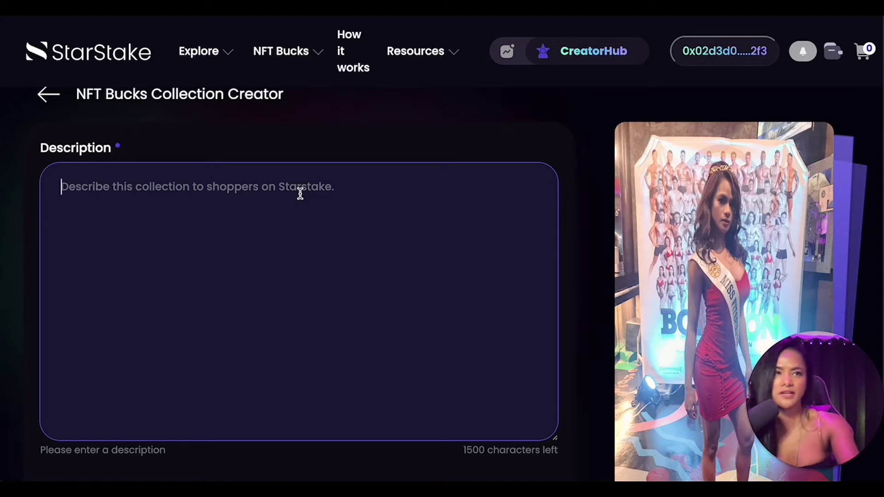
type("Miss ")
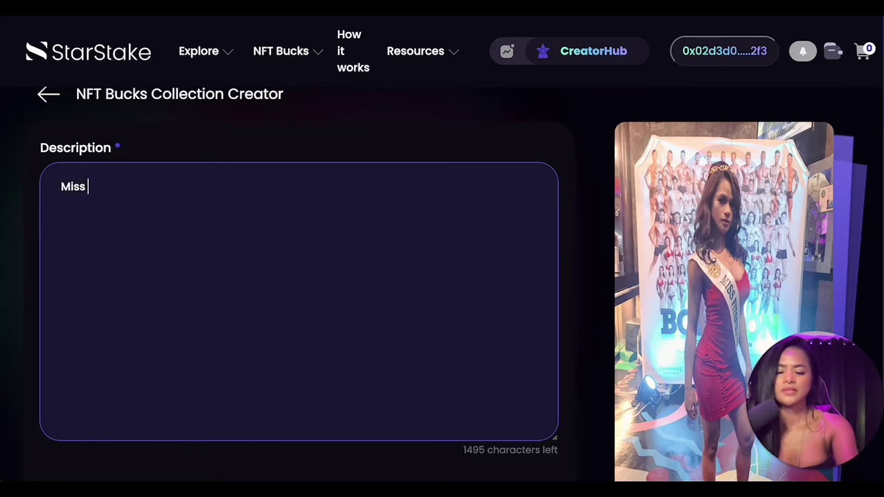
type("Fitspira")
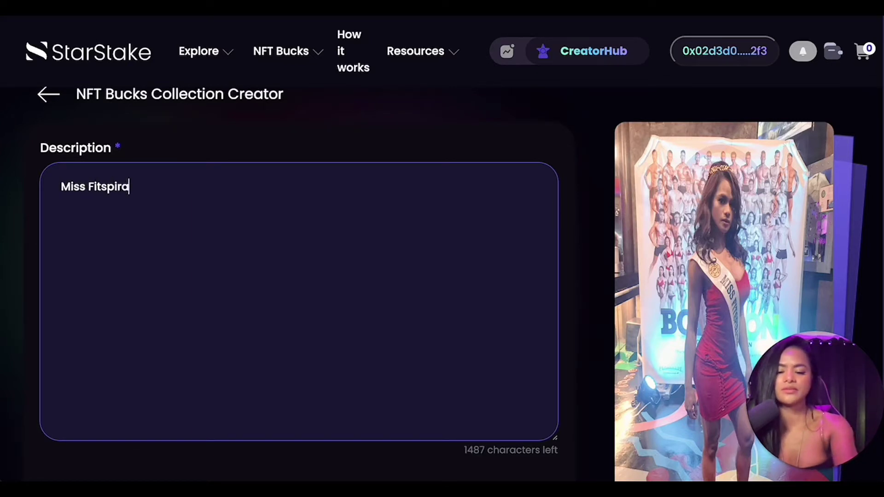
type("tion 20")
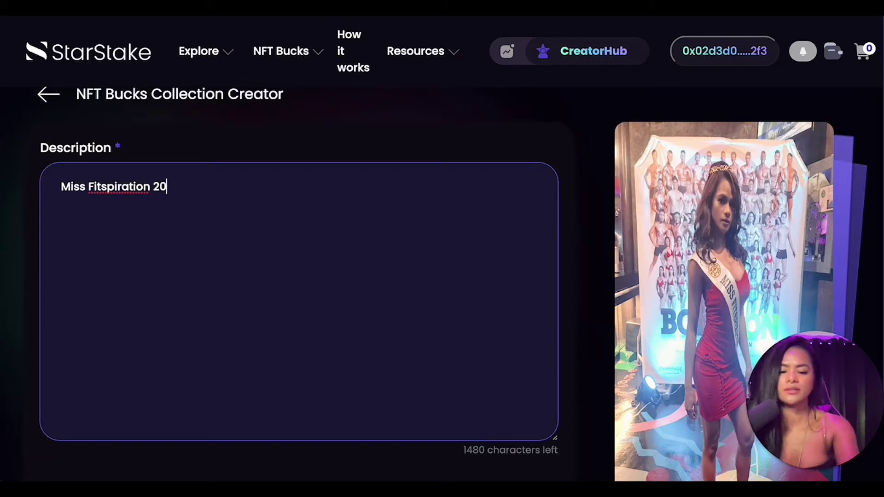
type("18 ")
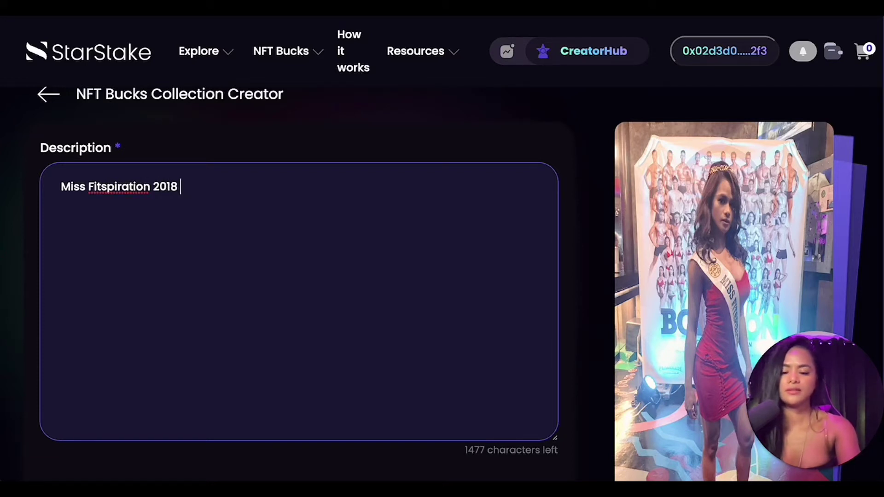
type("collection")
scroll(405, 252, "down", 2)
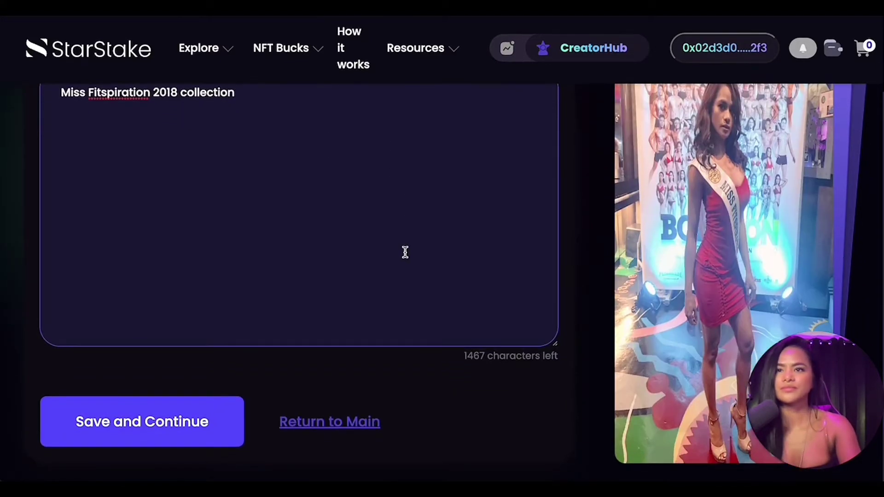
left_click(138, 438)
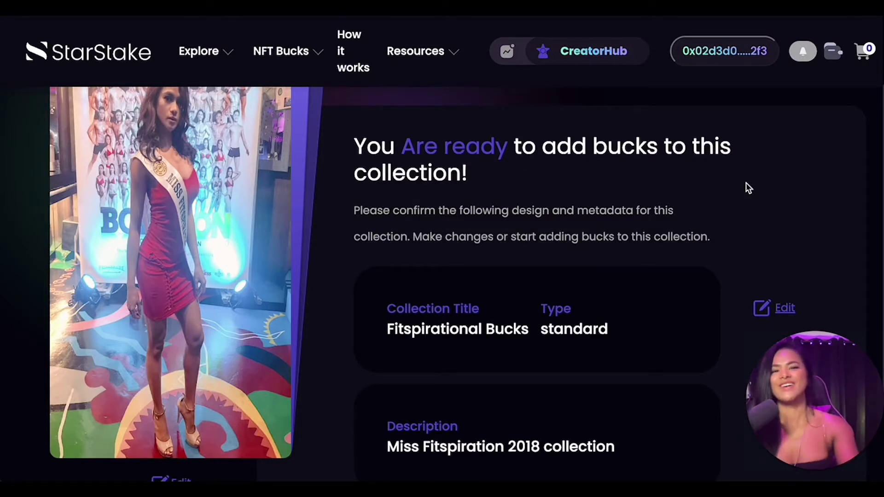
Create the Fitspirational Bucks collection with the reviewed details and return to the CreatorHub
scroll(733, 224, "down", 3)
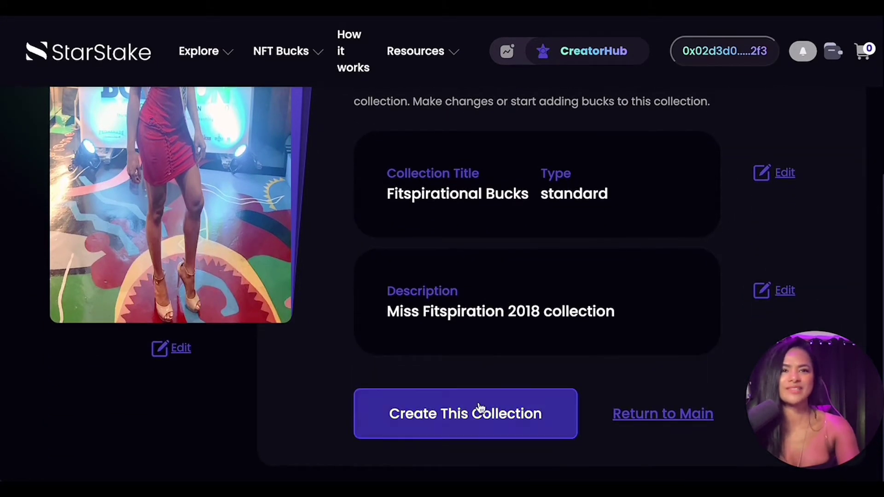
left_click(470, 413)
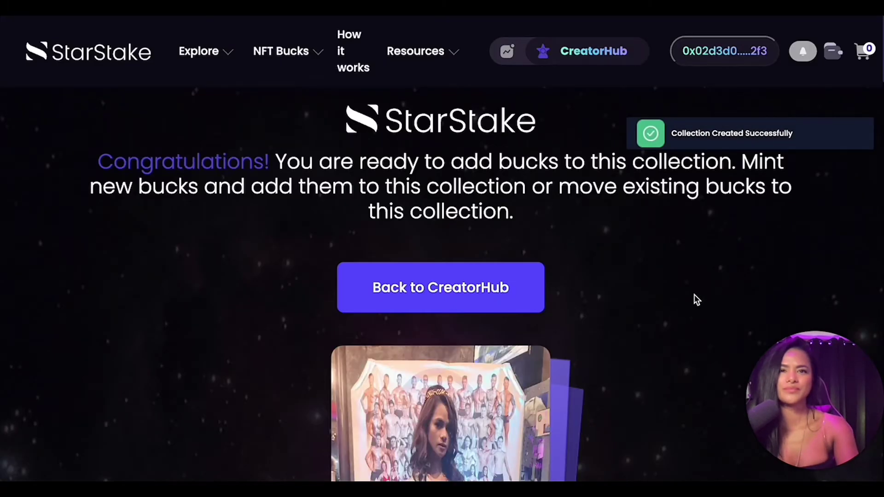
scroll(694, 297, "down", 5)
scroll(694, 294, "up", 5)
left_click(529, 248)
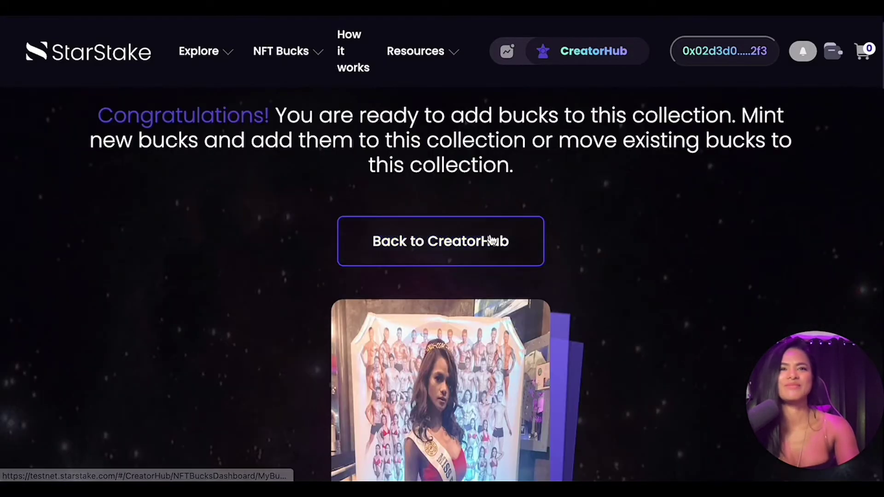
Open the Fitspirational Bucks collection's details and start minting new bucks from there
scroll(802, 254, "down", 10)
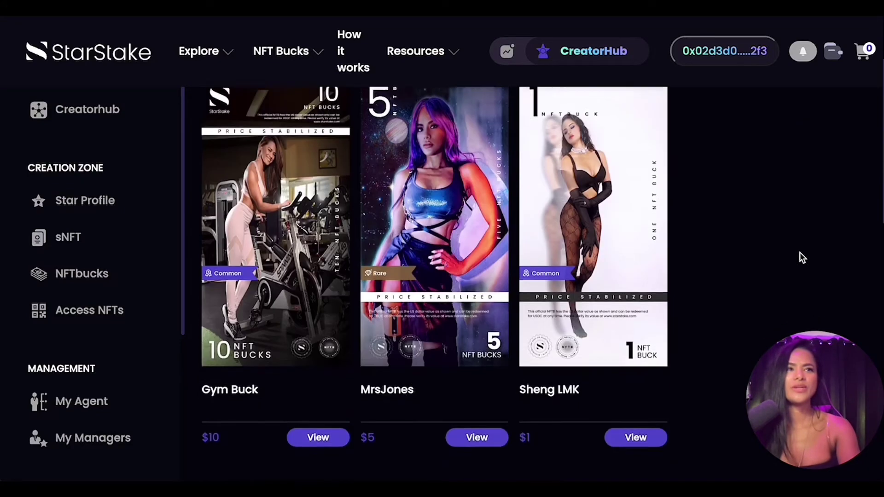
scroll(800, 252, "down", 2)
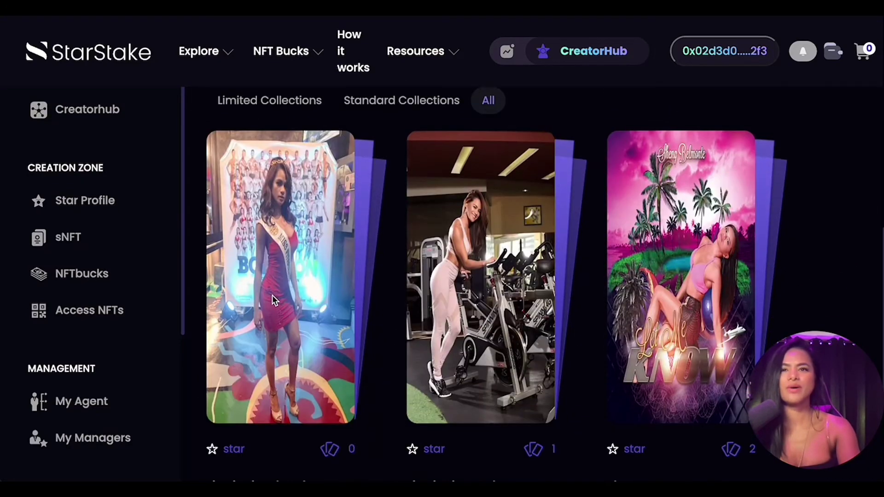
scroll(273, 297, "down", 3)
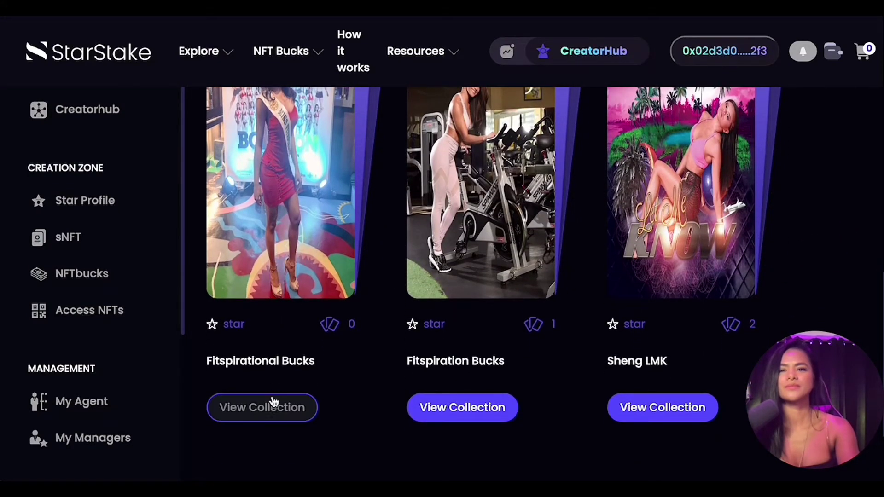
left_click(274, 406)
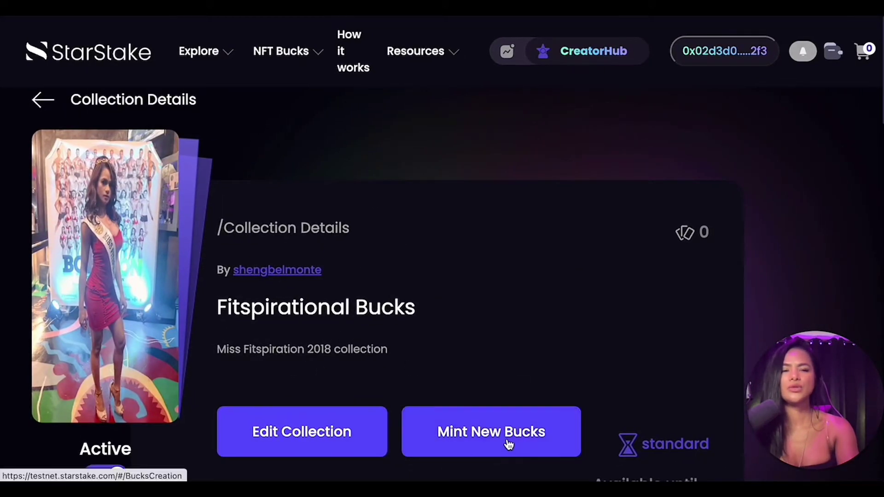
left_click(509, 443)
Enter "Fitsinger Buck" as the title of the new buck
left_click(135, 231)
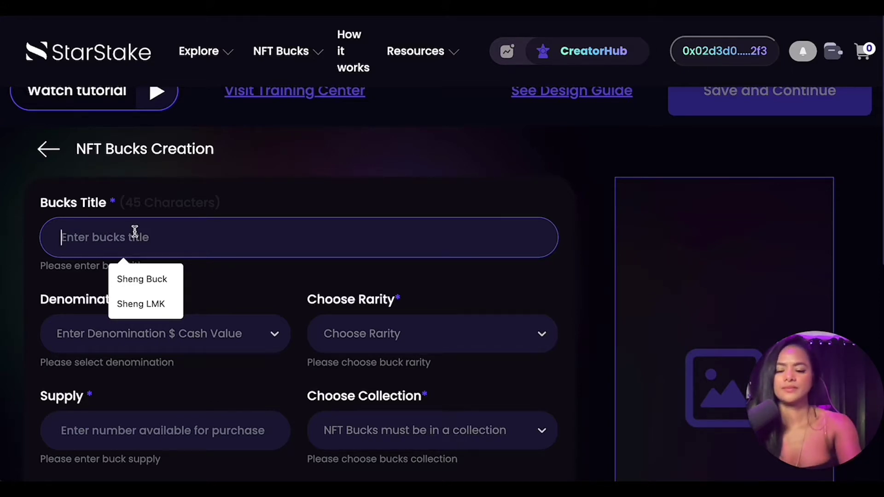
type("Fitsinhe")
key("BackSpace")
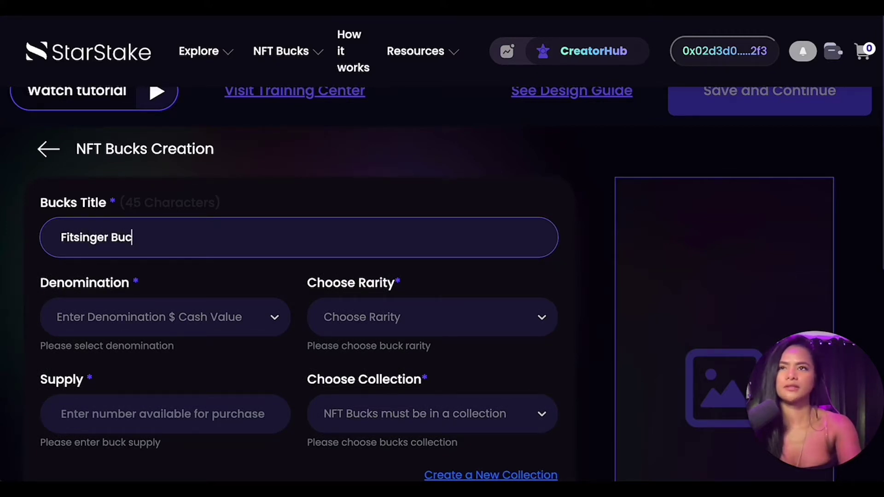
Set the buck's denomination to $5 and its rarity to Common
scroll(189, 237, "down", 2)
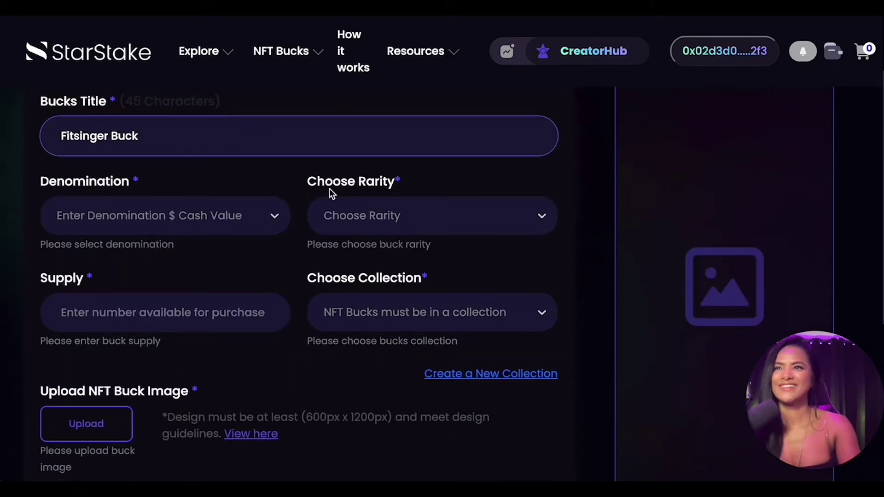
left_click(279, 219)
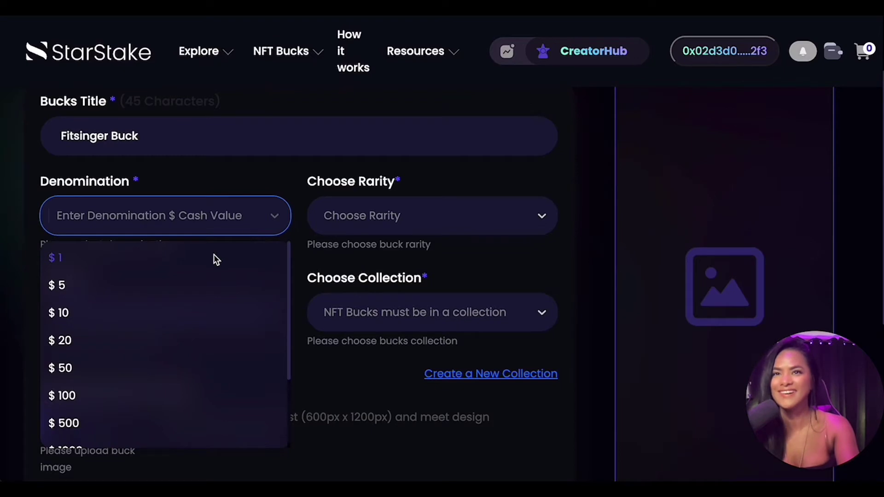
left_click(190, 286)
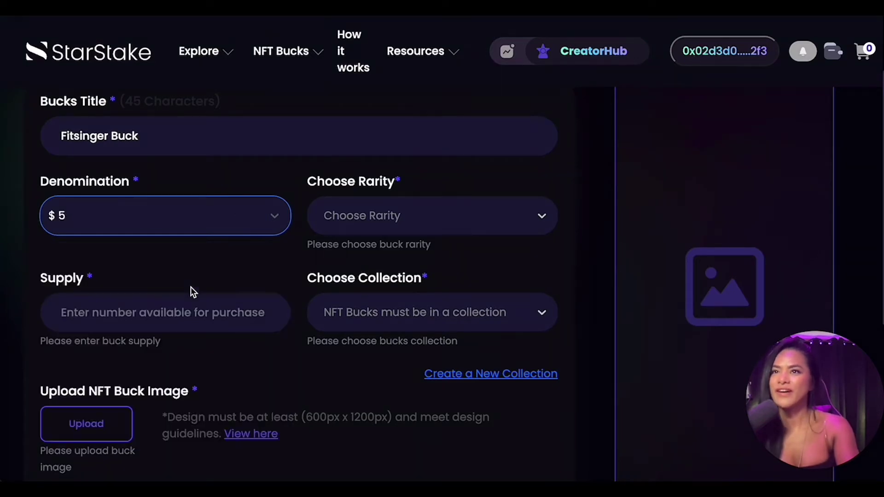
left_click(542, 218)
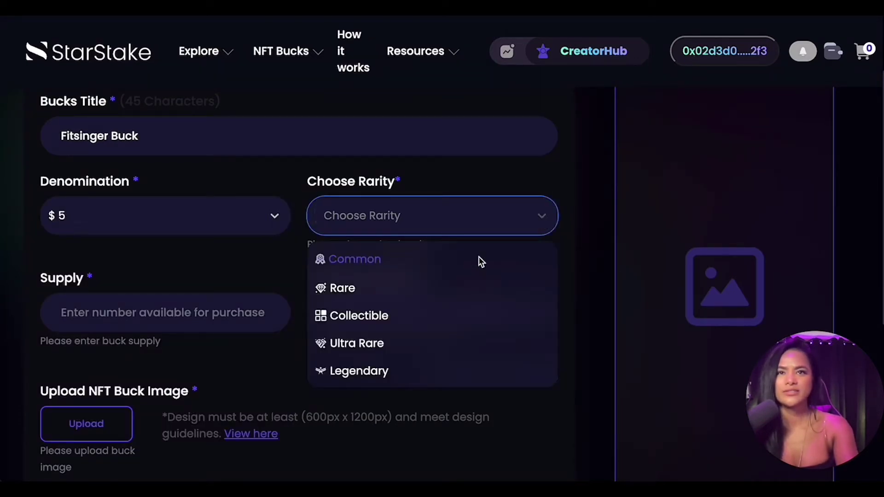
left_click(468, 261)
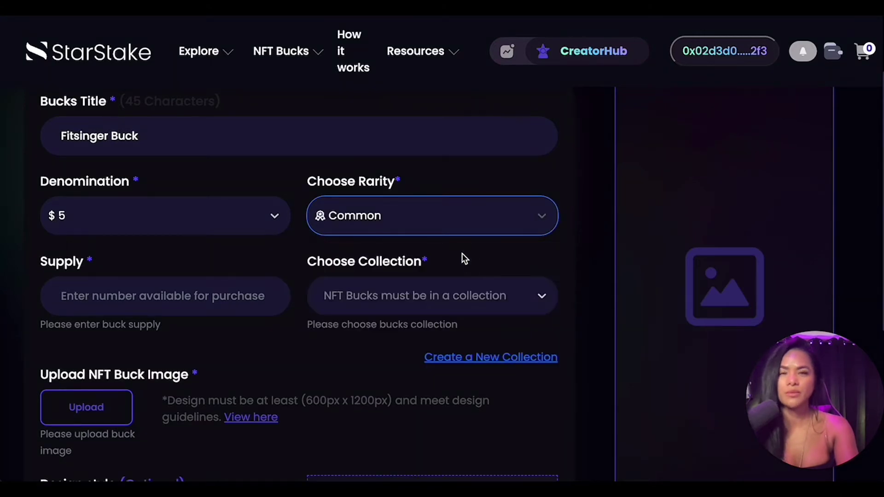
Set the buck's supply to 100 and assign it to the Fitspirational Bucks collection
scroll(581, 209, "down", 1)
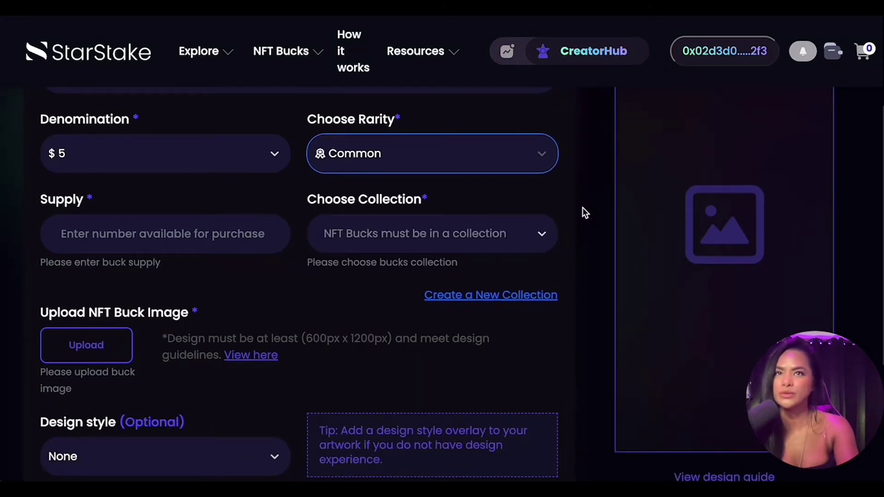
left_click(205, 230)
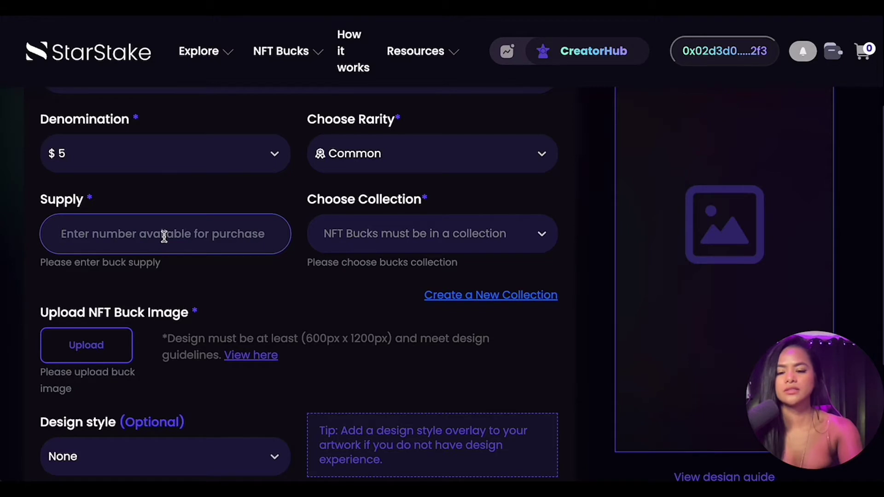
type("100")
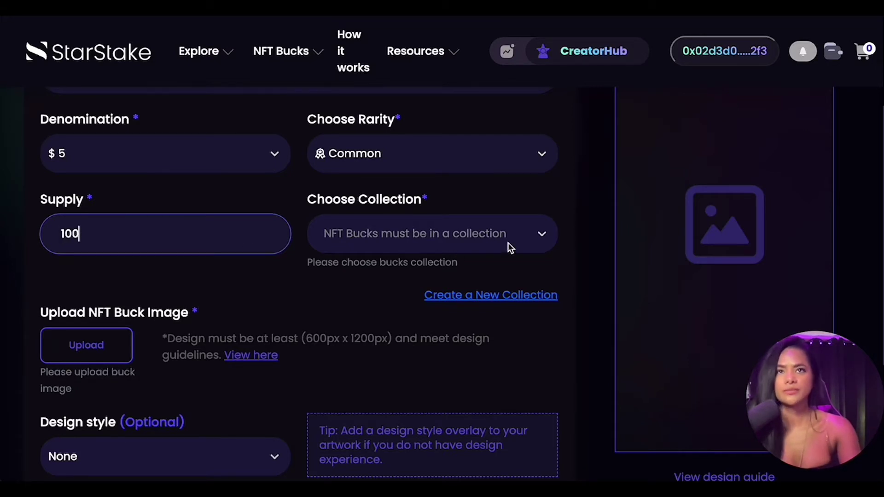
left_click(543, 235)
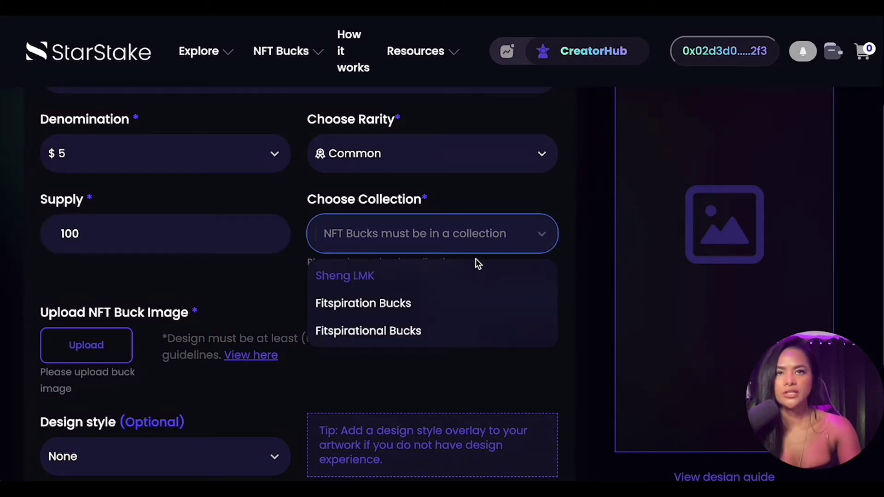
left_click(440, 303)
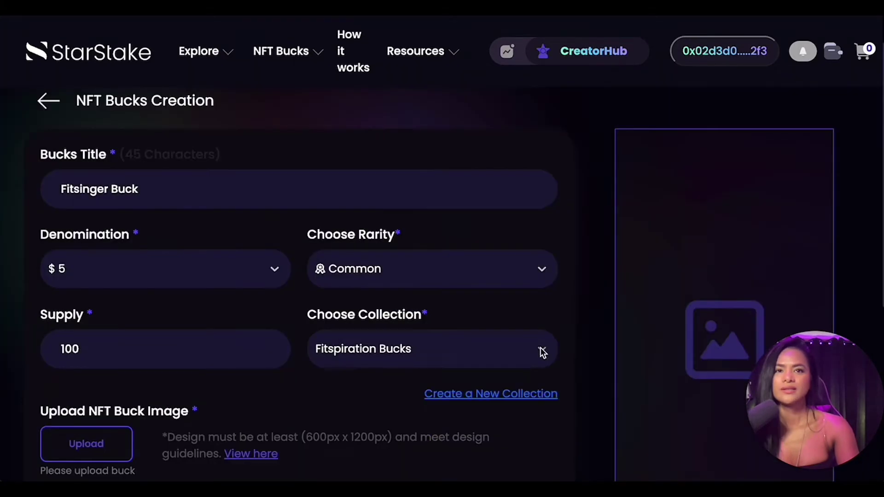
left_click(540, 350)
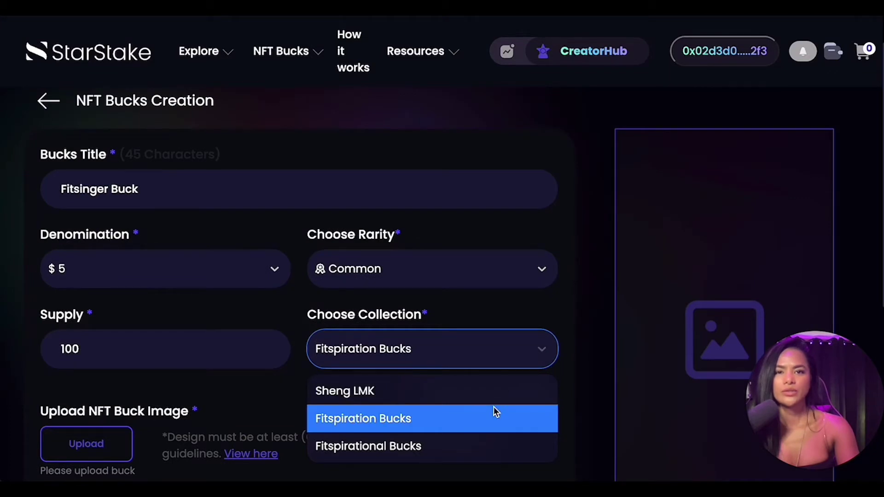
left_click(428, 443)
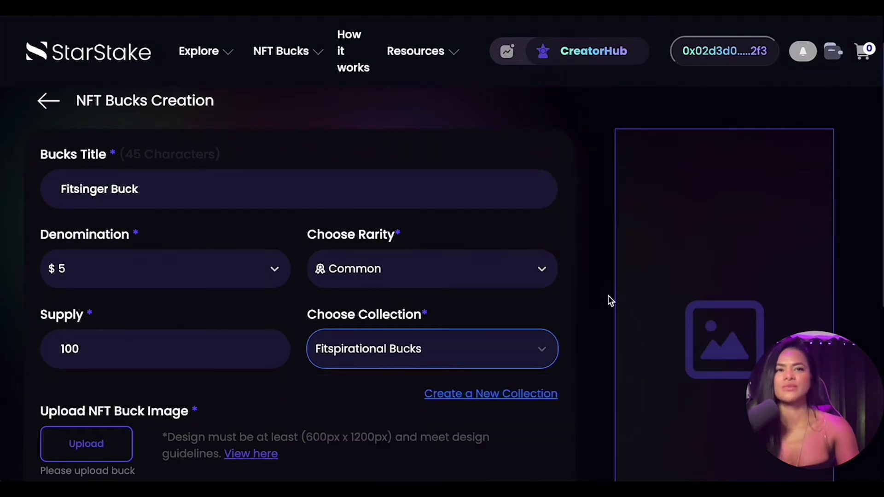
Upload the 3E24627D-3DE9-433E-B...4C.PNG image from the Fitness collection folder as the NFT buck image
scroll(584, 318, "down", 2)
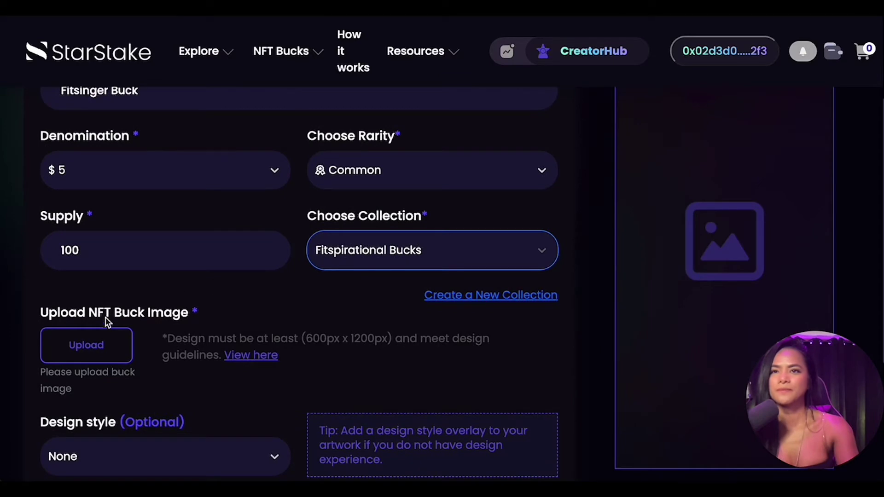
left_click(91, 352)
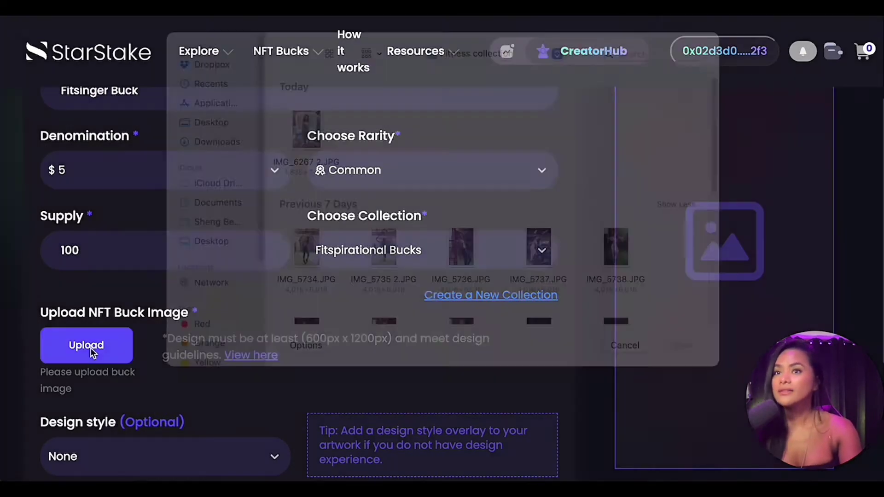
scroll(457, 310, "down", 8)
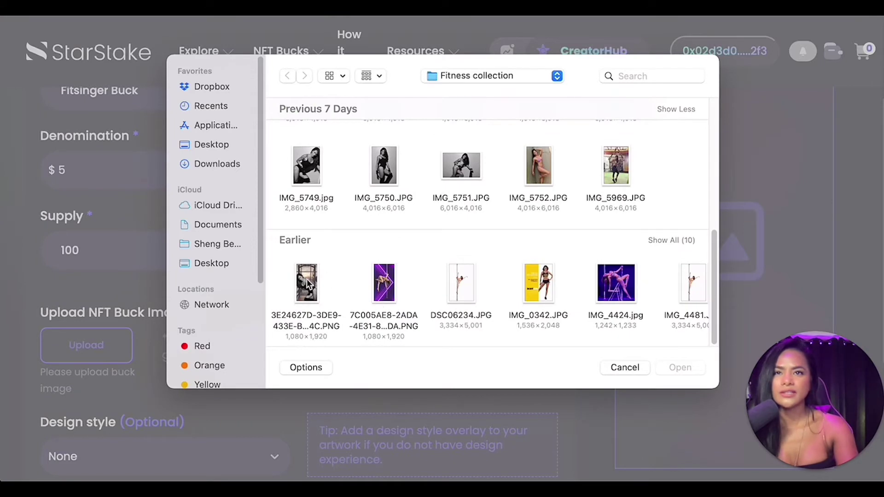
left_click(307, 283)
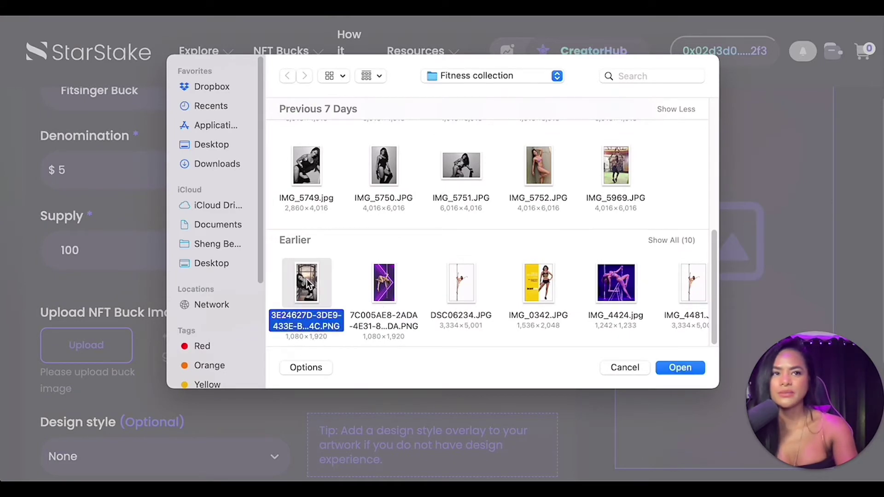
left_click(680, 367)
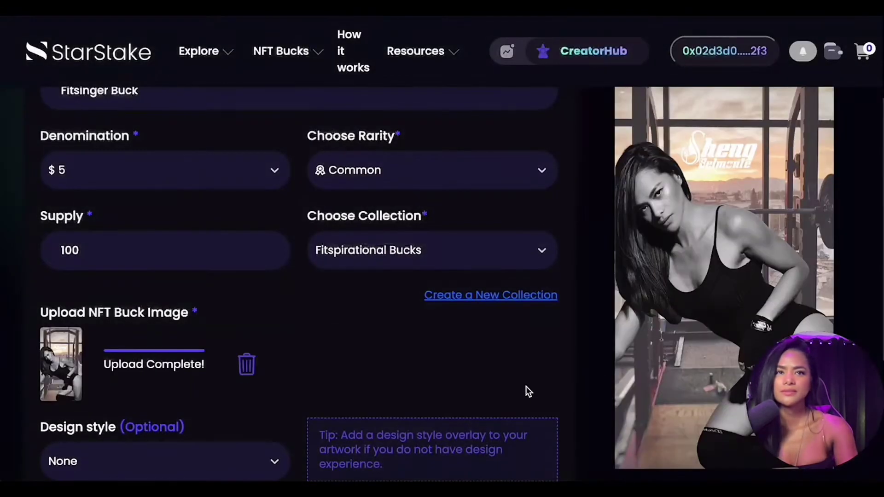
Apply the Style #1 Light design style to the buck's artwork and check the full preview
scroll(733, 308, "up", 2)
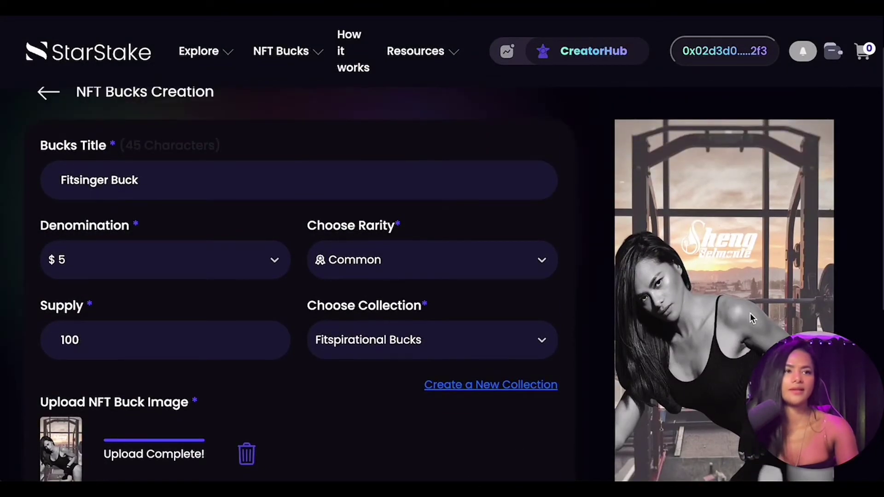
left_click_drag(810, 376, 69, 385)
scroll(687, 293, "down", 3)
scroll(687, 294, "down", 3)
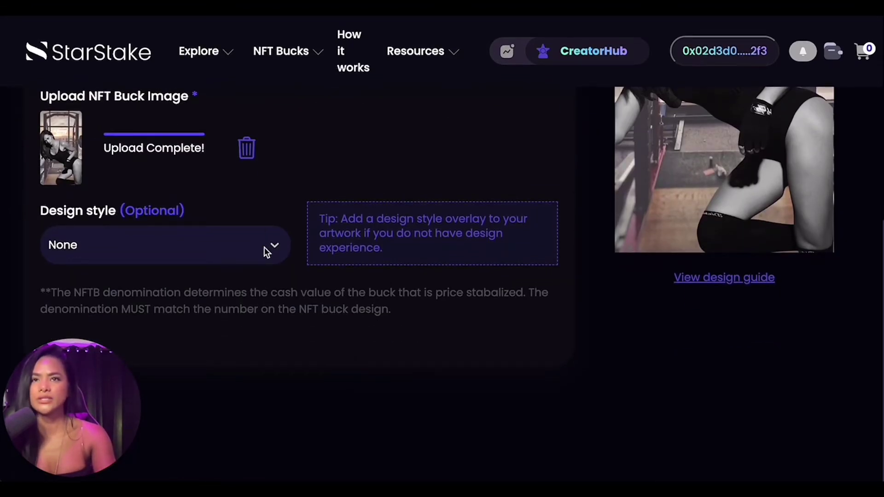
left_click(274, 246)
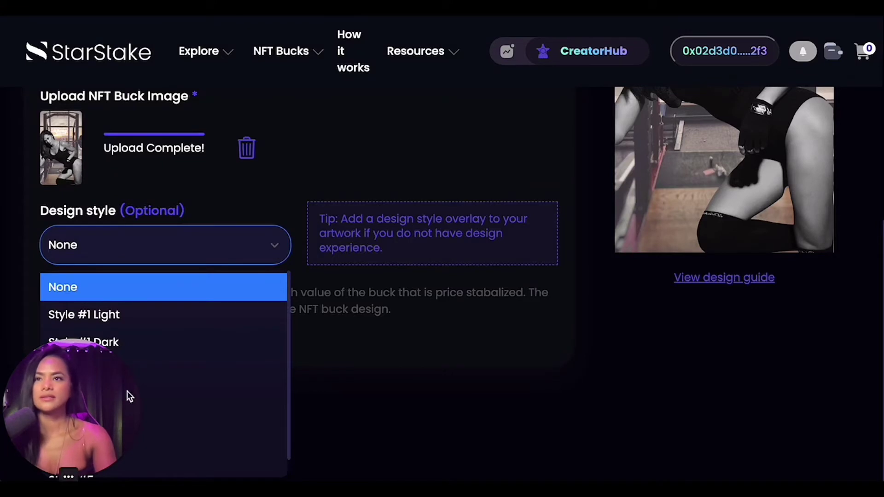
left_click_drag(114, 405, 523, 405)
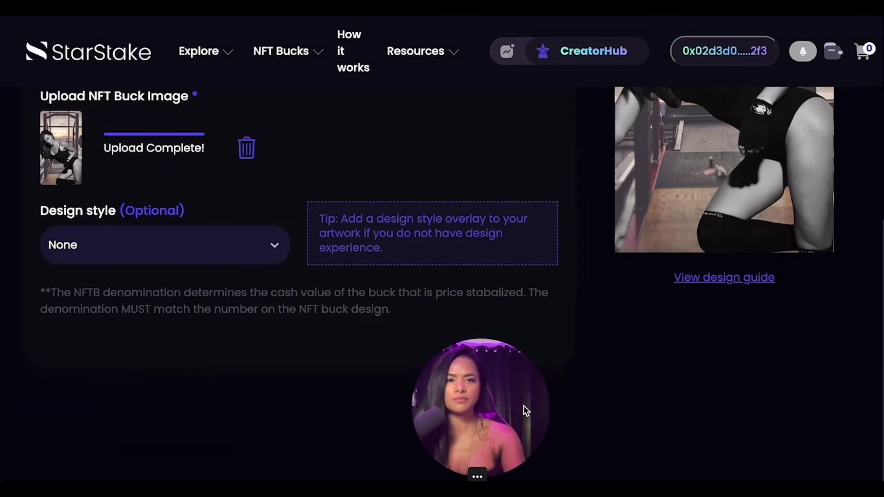
left_click(269, 245)
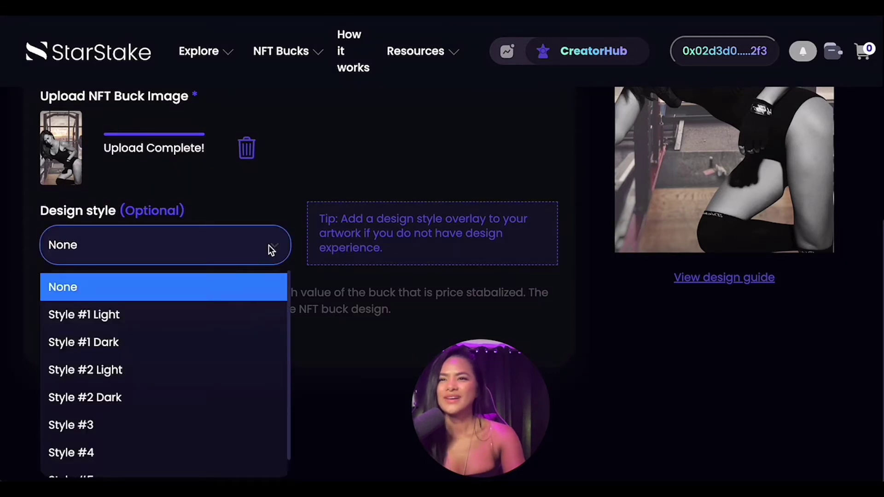
left_click(242, 317)
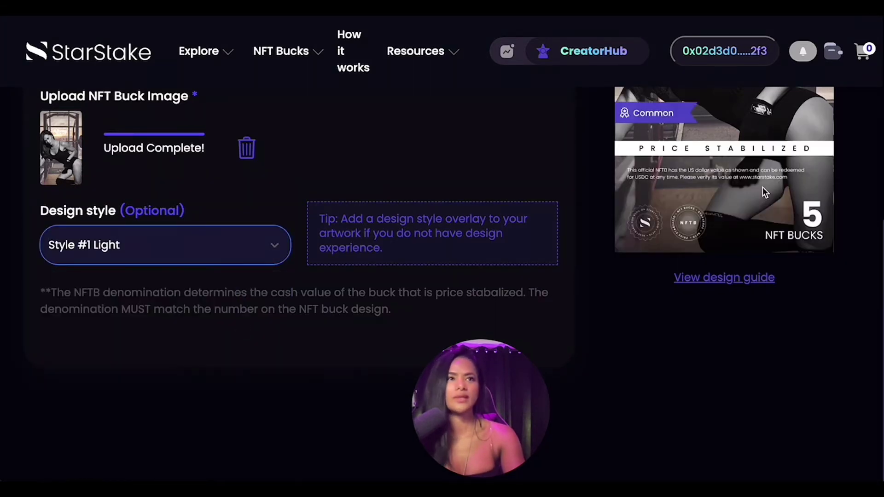
scroll(762, 188, "up", 4)
scroll(762, 187, "up", 3)
scroll(762, 187, "down", 4)
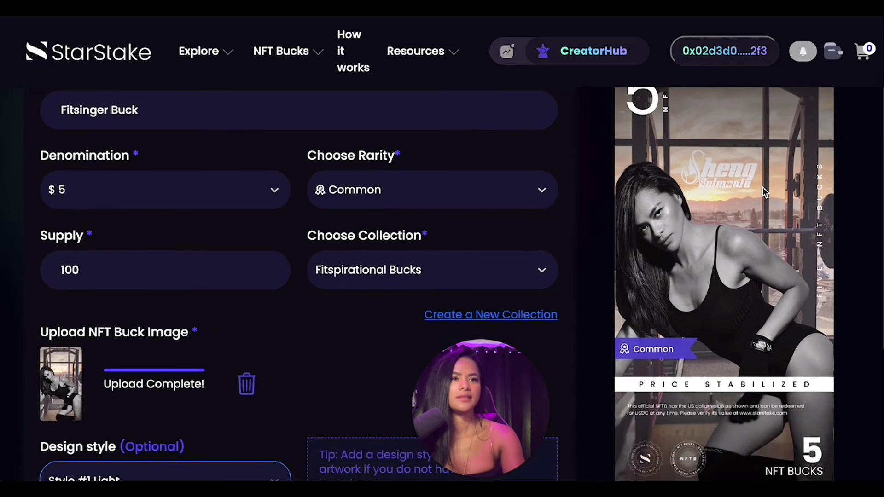
scroll(762, 187, "up", 4)
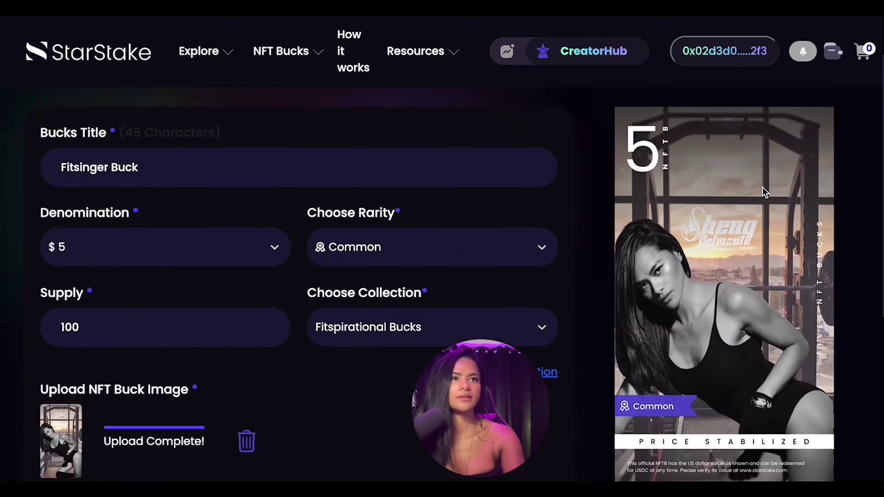
scroll(762, 187, "down", 7)
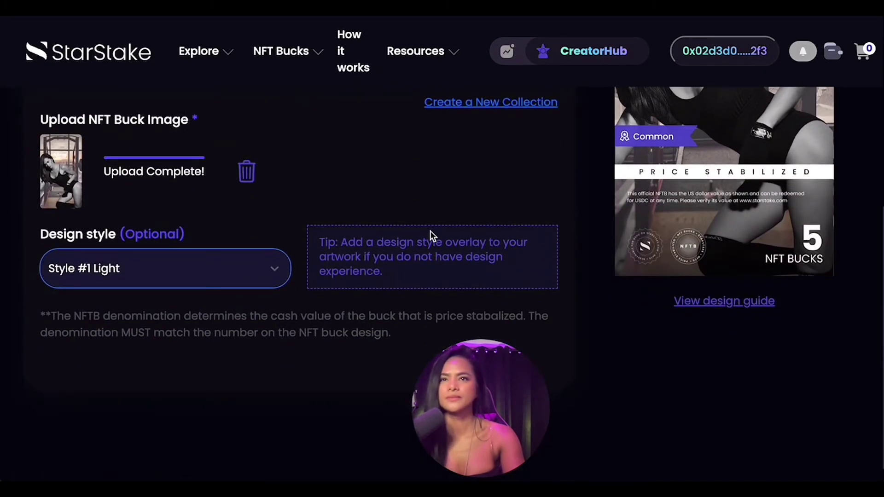
Switch the buck's design style to Style #1 Dark and check the whole artwork preview
left_click(269, 276)
scroll(255, 277, "down", 1)
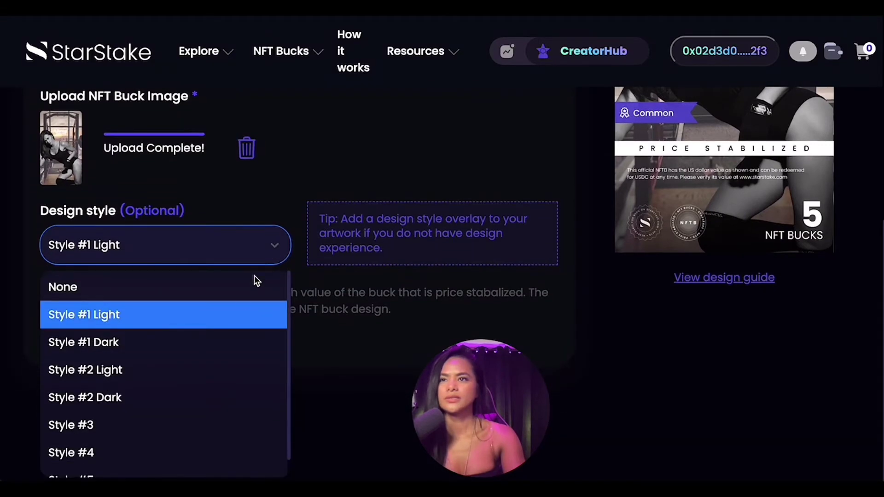
left_click(215, 339)
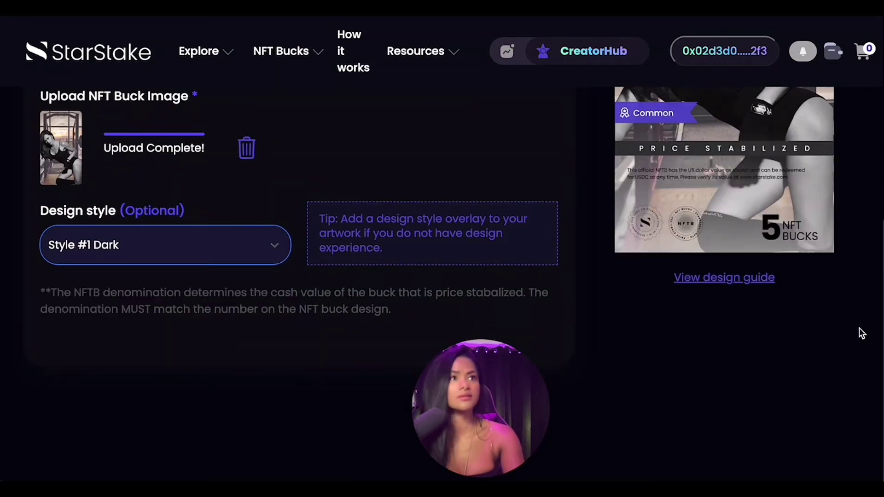
scroll(789, 367, "up", 7)
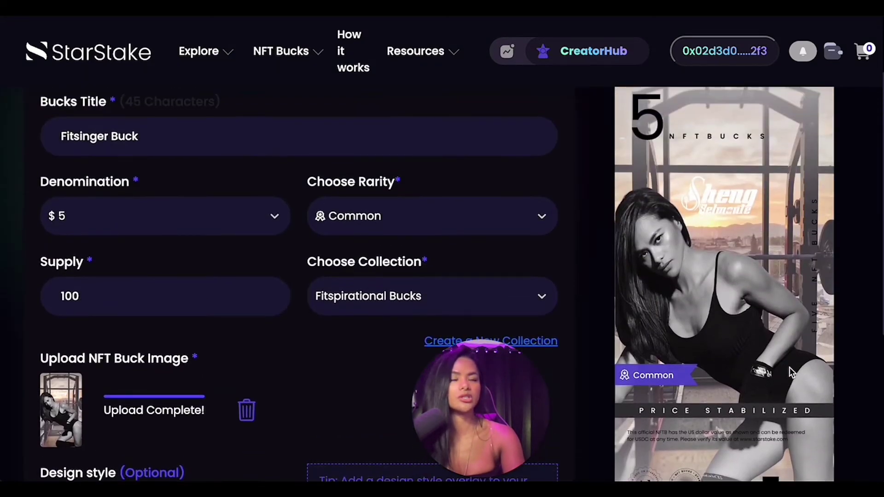
scroll(788, 366, "up", 1)
scroll(789, 366, "down", 1)
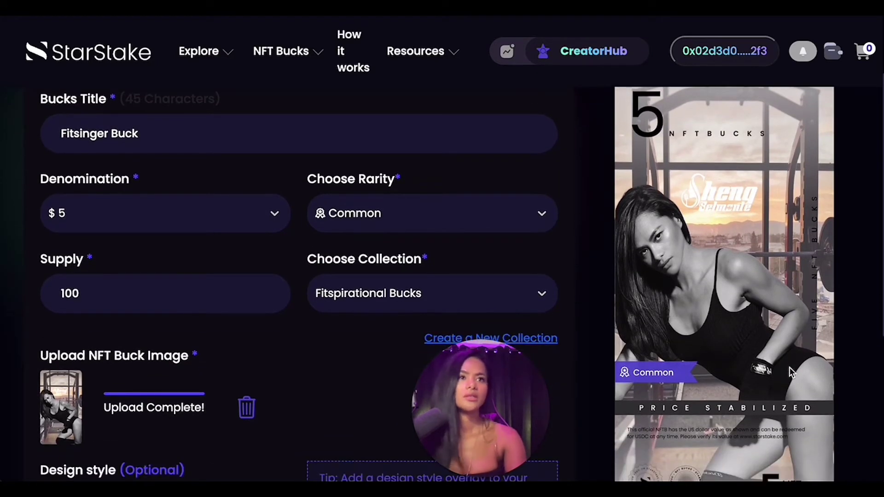
scroll(789, 367, "down", 5)
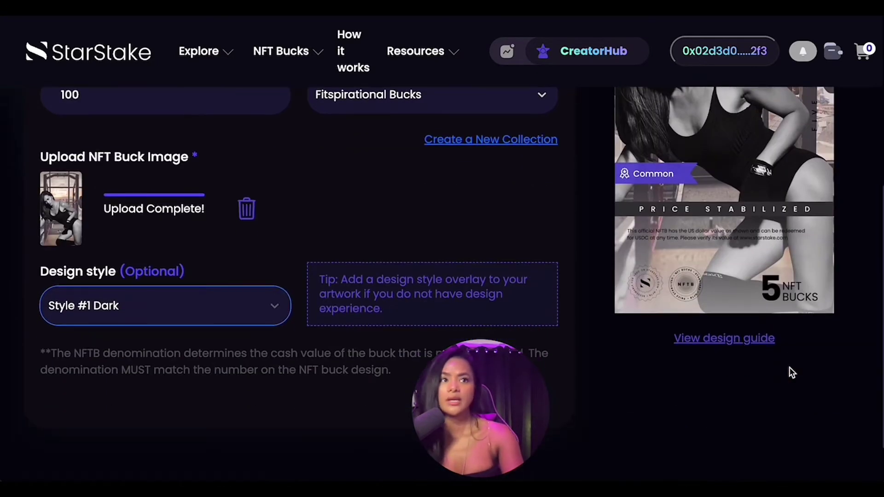
Try the Style #2 Light design style on the artwork and inspect the full preview
left_click(281, 307)
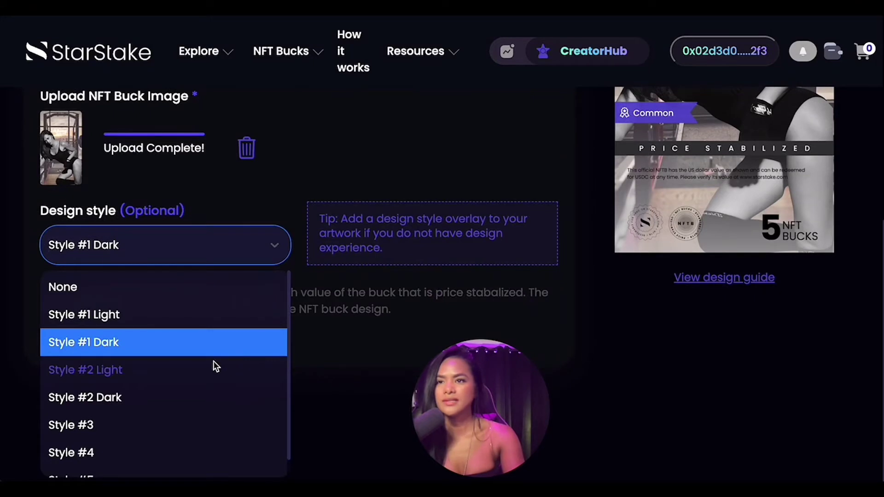
left_click(203, 374)
scroll(778, 358, "up", 5)
scroll(772, 358, "up", 4)
scroll(772, 358, "down", 3)
scroll(772, 363, "down", 2)
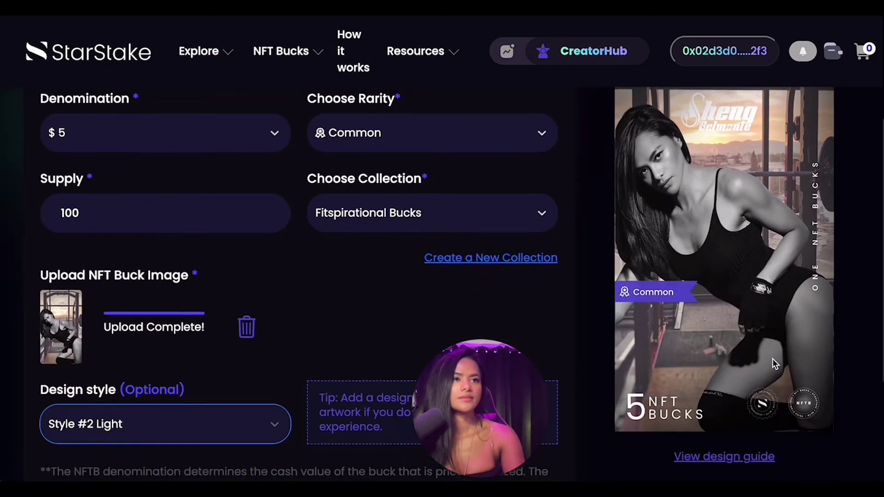
scroll(773, 364, "up", 2)
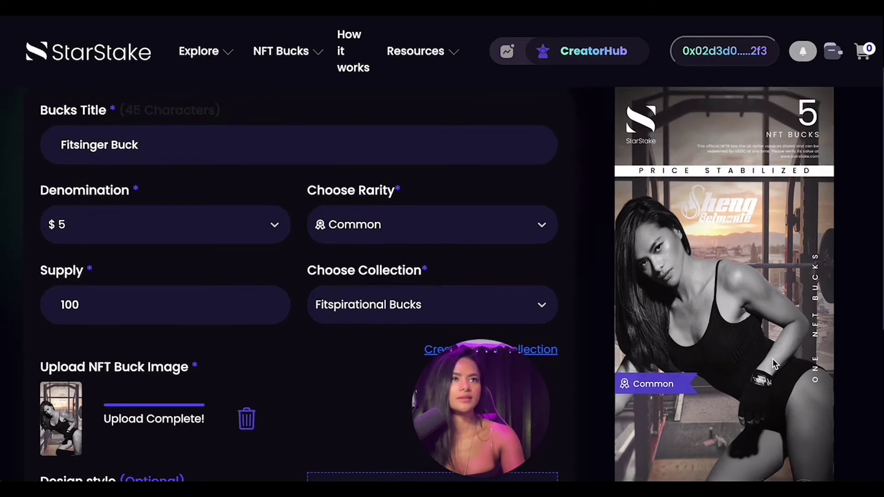
scroll(772, 358, "down", 6)
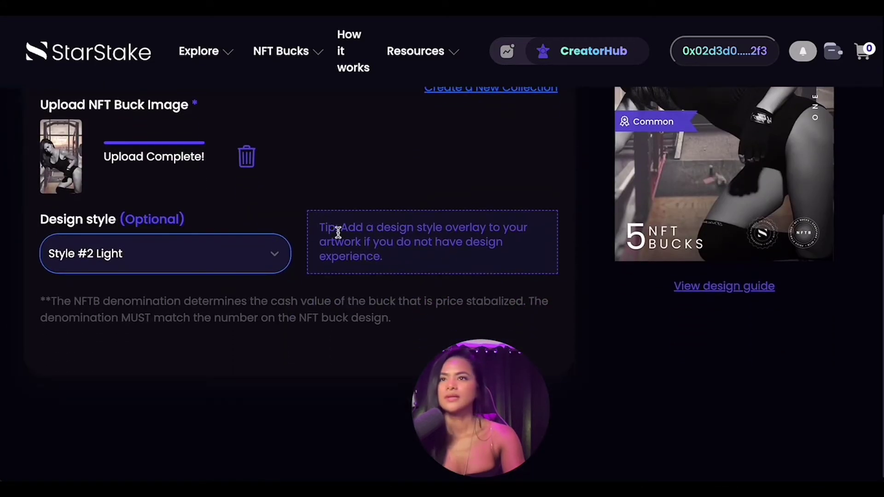
Change the design style to Style #2 Dark and look over the buck's preview
left_click(269, 257)
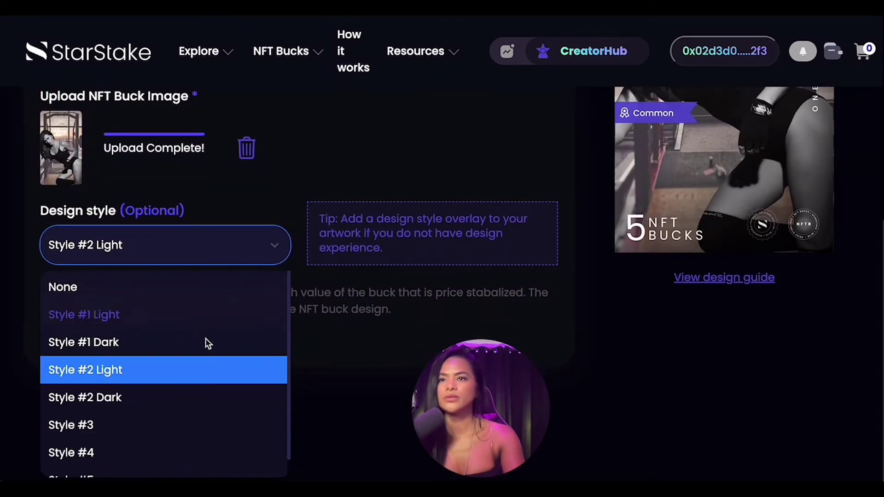
left_click(191, 398)
scroll(731, 368, "up", 7)
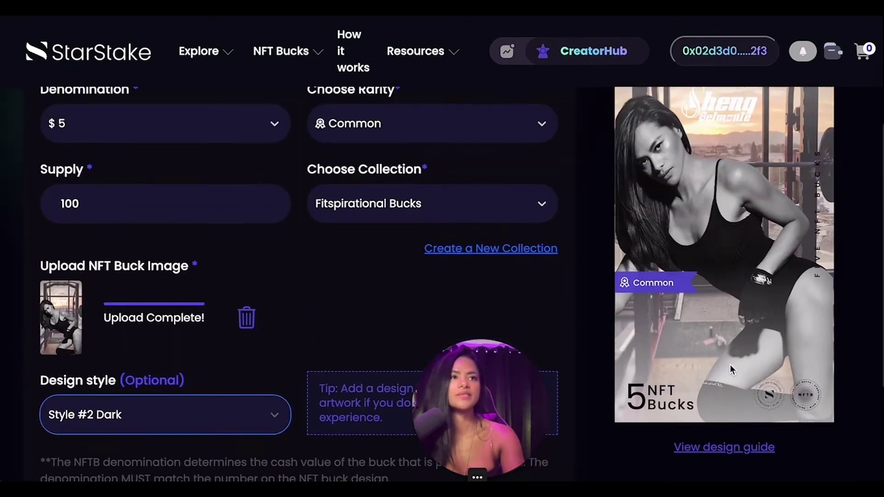
scroll(732, 370, "down", 1)
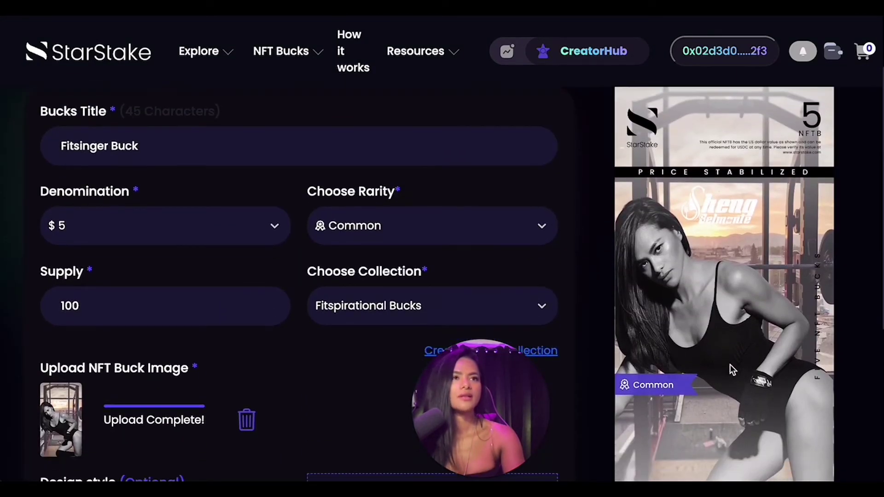
scroll(730, 369, "down", 6)
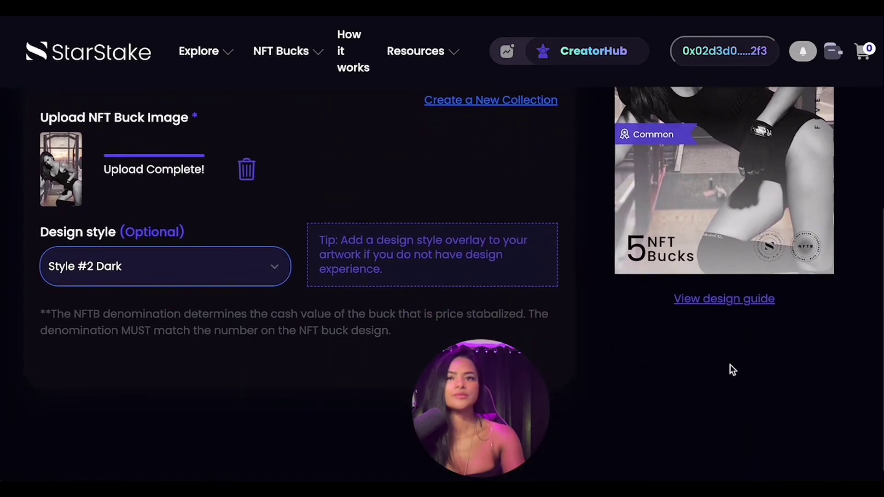
Try the Style #3 design style on the buck and examine its preview from header to footer
left_click(276, 249)
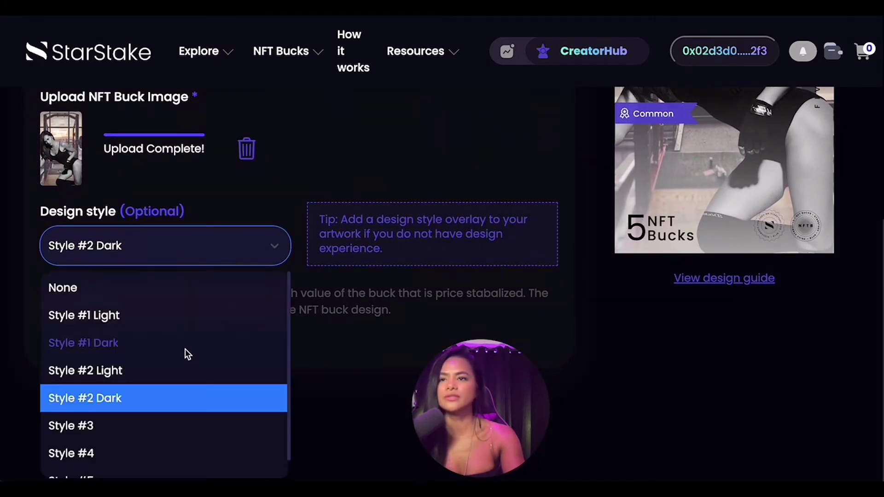
left_click(117, 407)
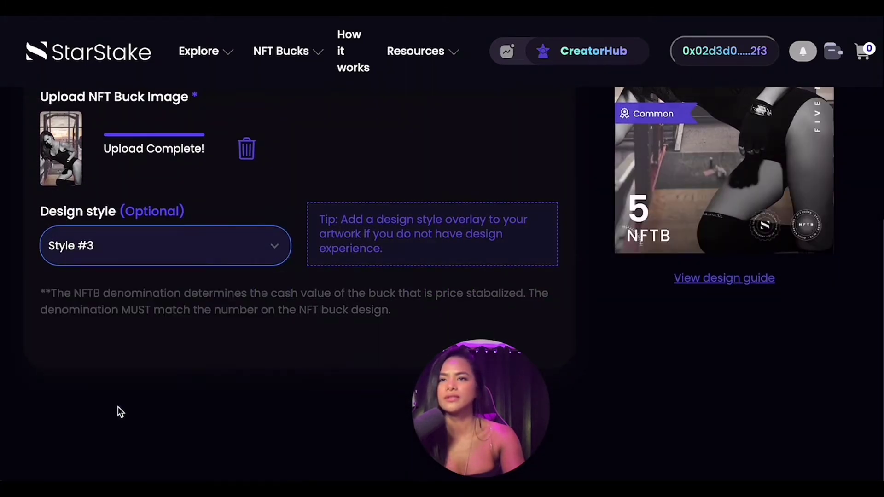
scroll(766, 382, "up", 8)
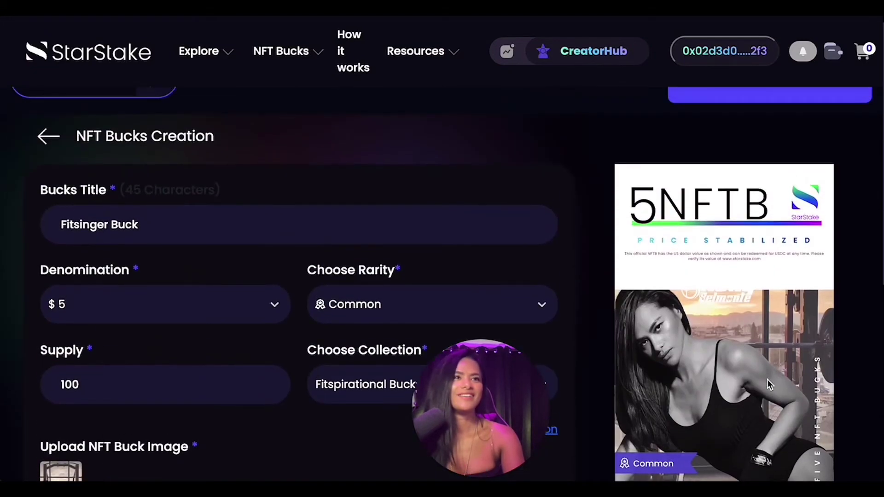
scroll(767, 385, "down", 2)
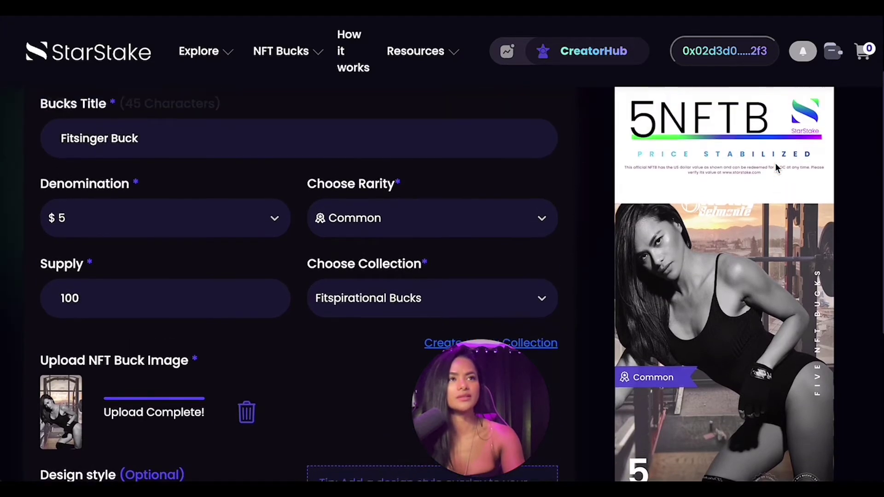
scroll(706, 182, "up", 1)
scroll(708, 154, "down", 3)
scroll(710, 274, "down", 3)
Switch the buck's design style to Style #4
left_click(272, 248)
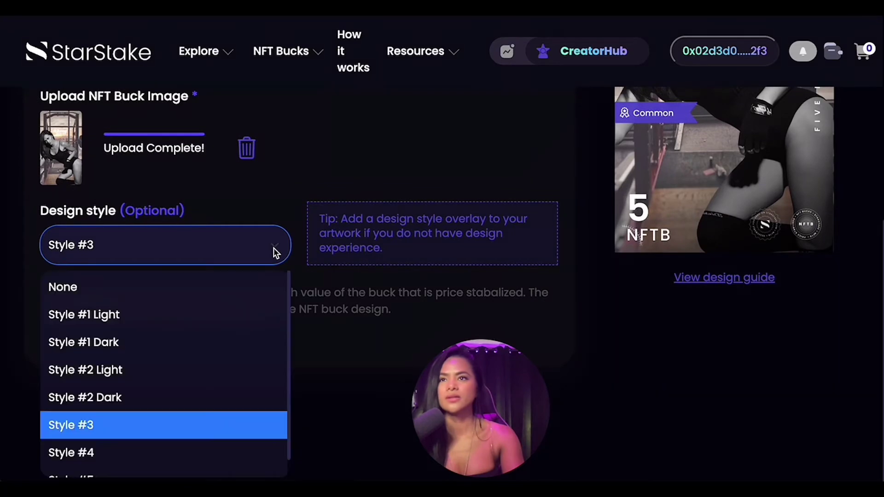
scroll(186, 354, "down", 1)
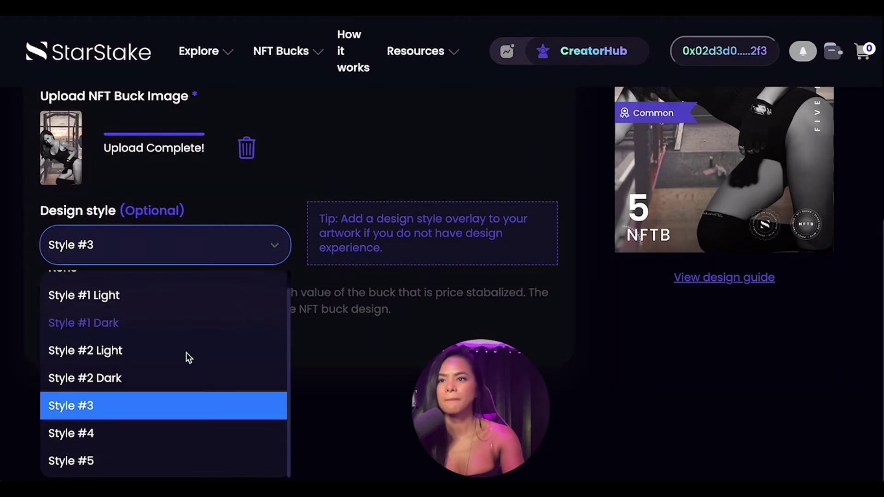
left_click(125, 434)
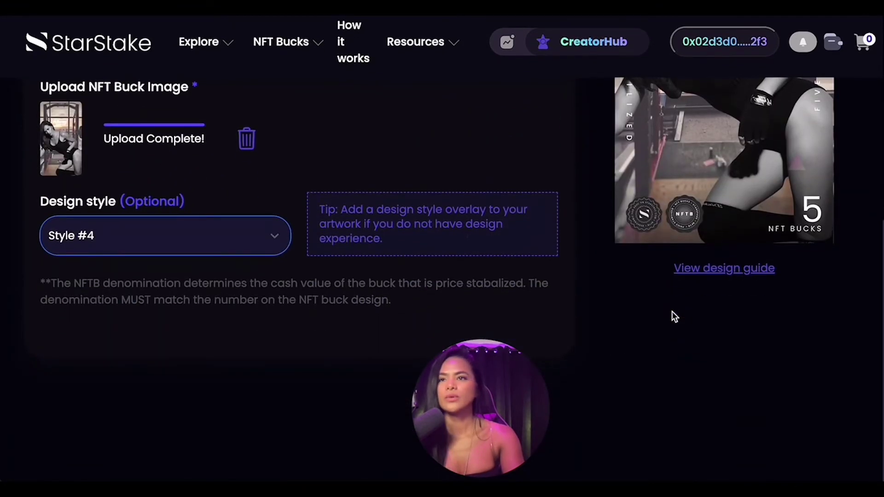
Return the design style to Style #1 Dark and compare its look in the preview
left_click(273, 246)
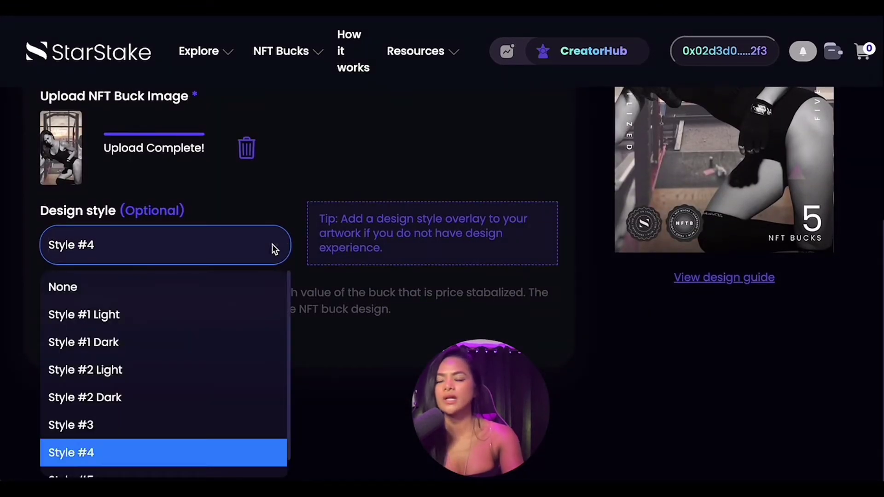
left_click(186, 343)
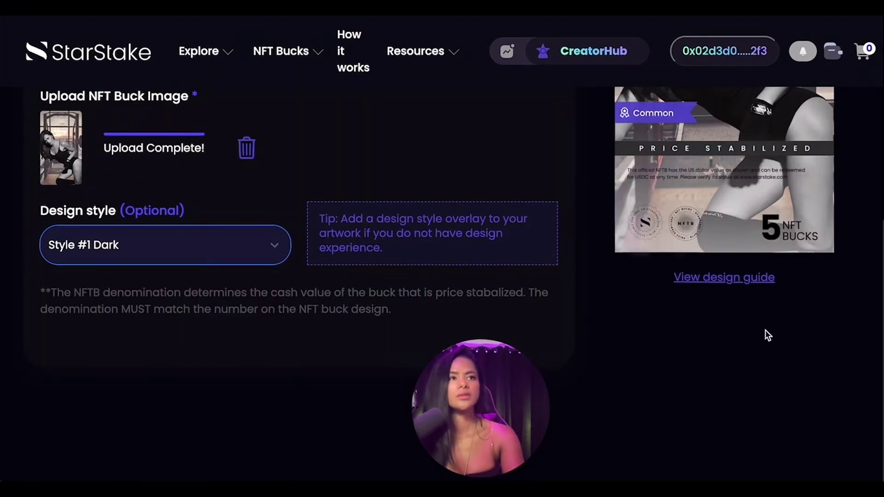
scroll(765, 330, "up", 6)
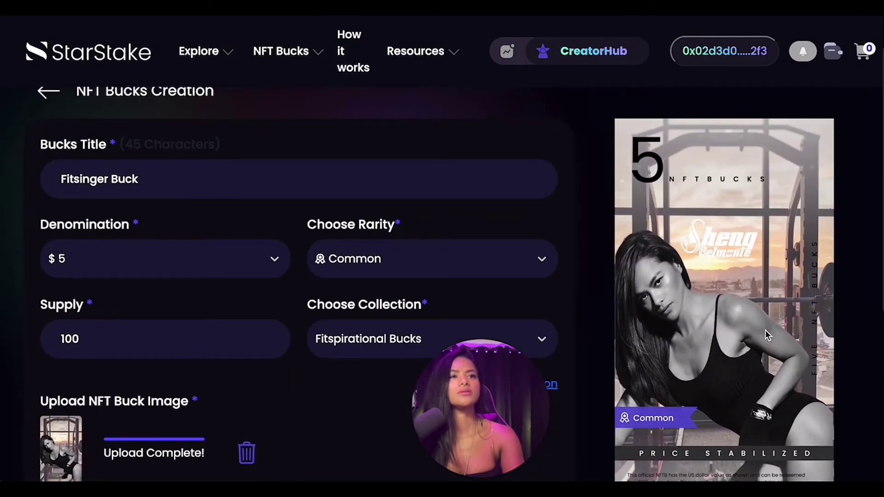
scroll(765, 330, "down", 5)
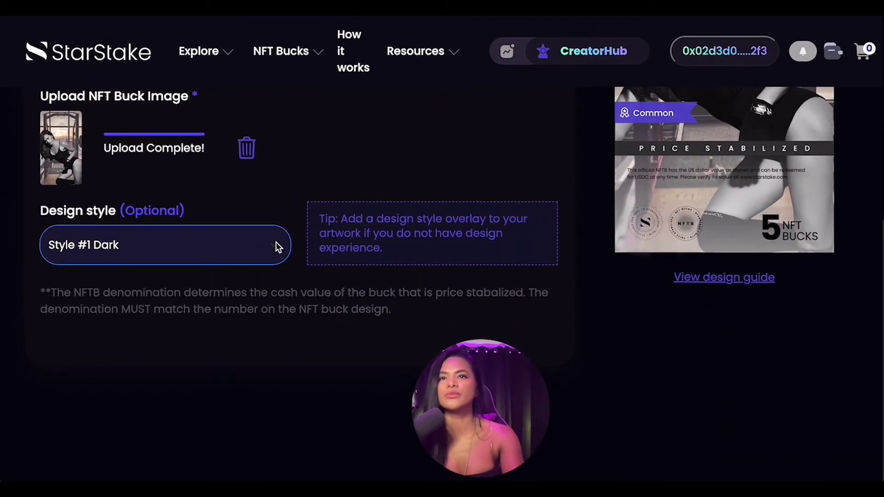
Apply the Style #2 Light design style, check the preview, and save the buck details to continue to the description
left_click(276, 241)
left_click(137, 374)
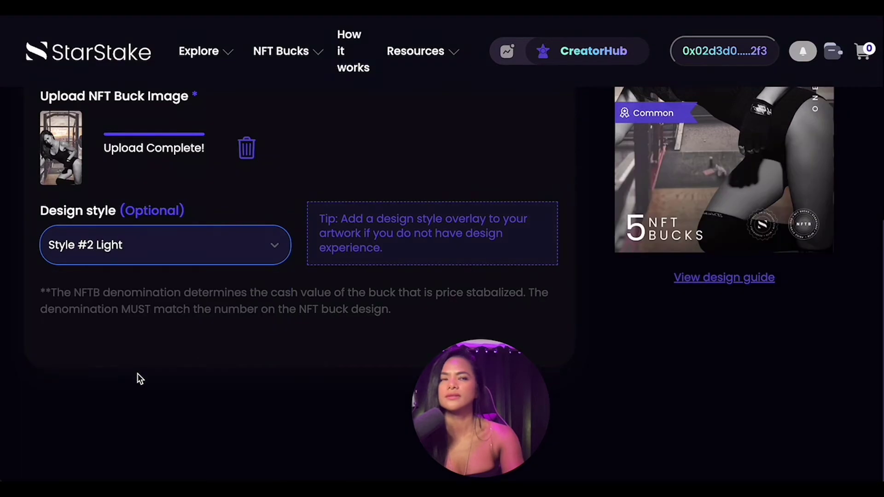
scroll(744, 337, "up", 5)
scroll(743, 333, "down", 5)
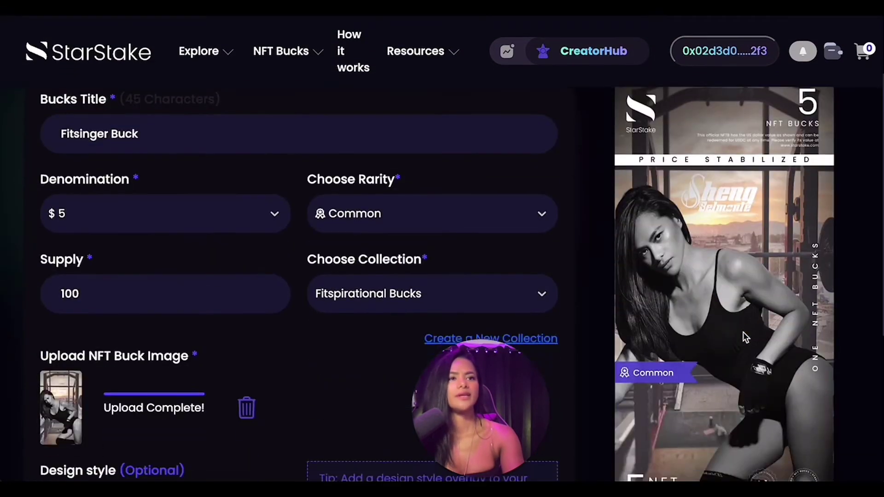
scroll(743, 333, "up", 2)
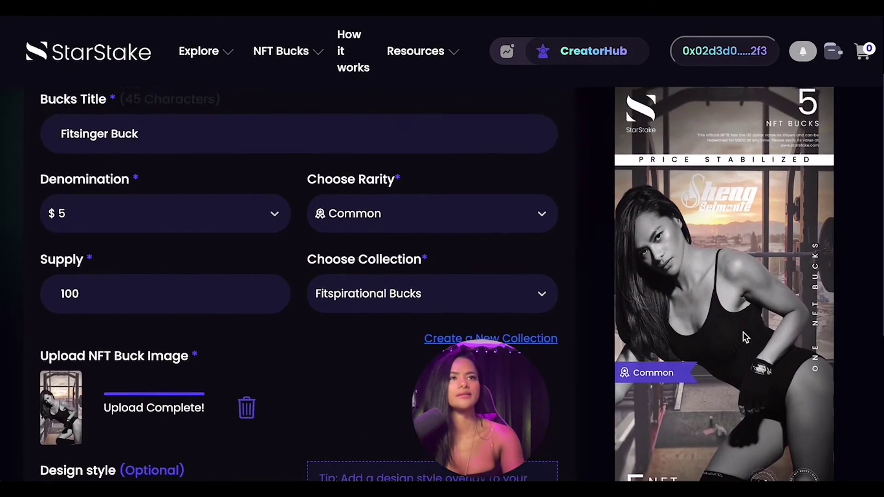
scroll(743, 332, "down", 5)
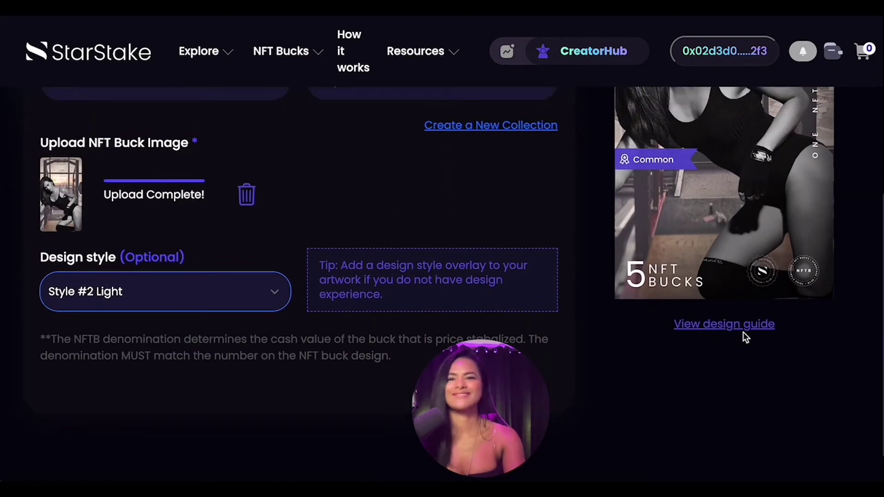
scroll(743, 333, "up", 7)
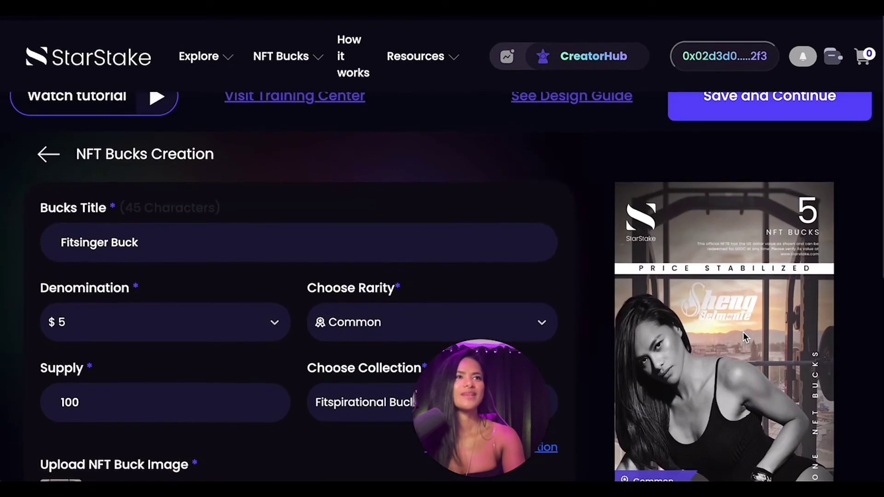
left_click(772, 102)
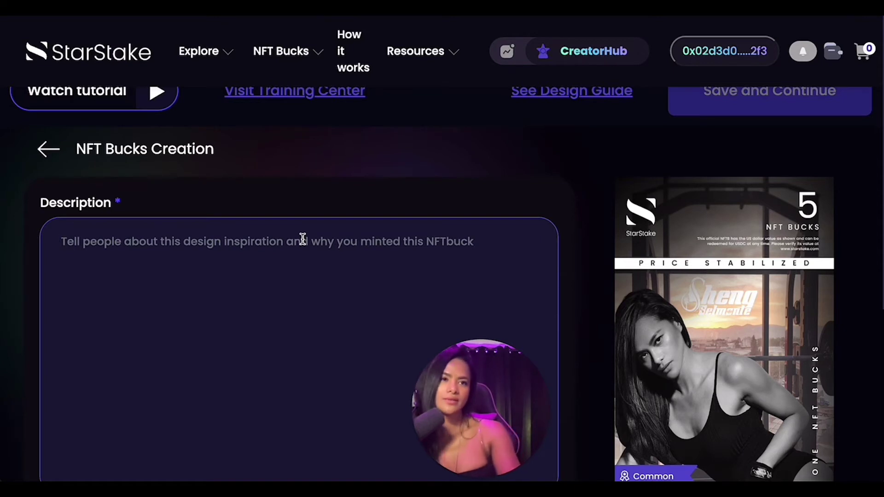
Enter "Sunset gym time" as the buck's description, save it, and review the submission summary
type("s")
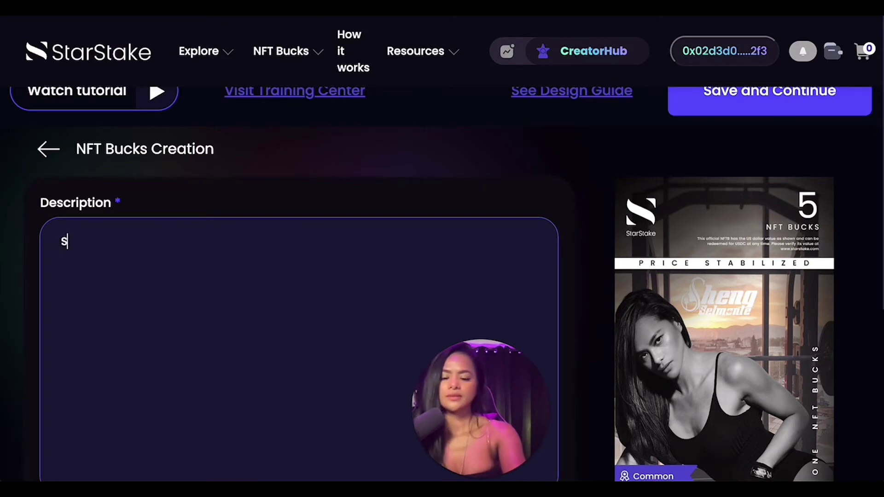
type("unset ")
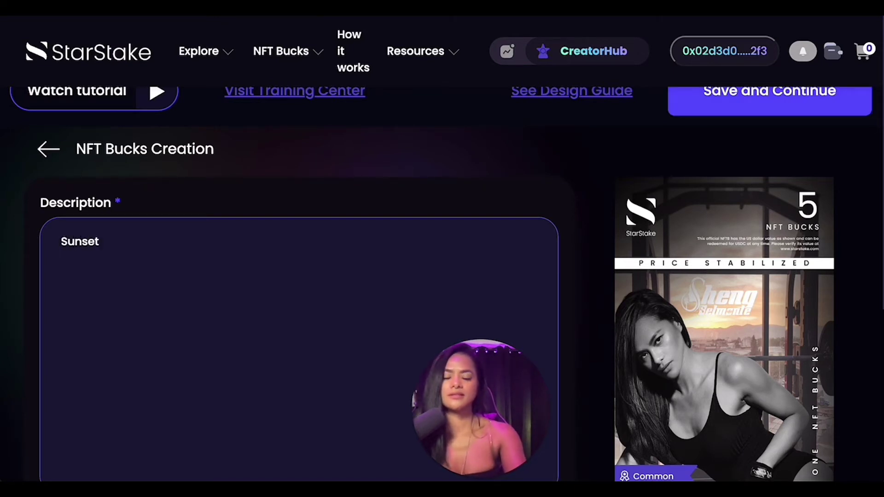
type("gym time")
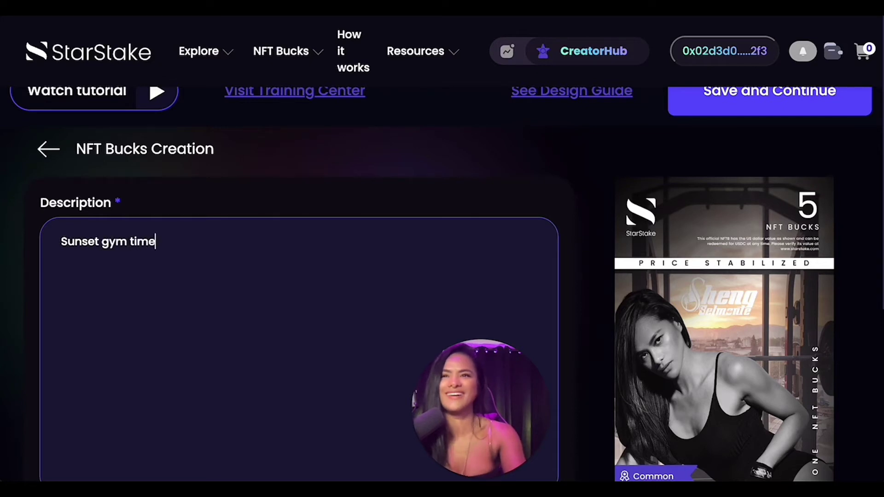
scroll(335, 246, "down", 1)
scroll(335, 245, "up", 1)
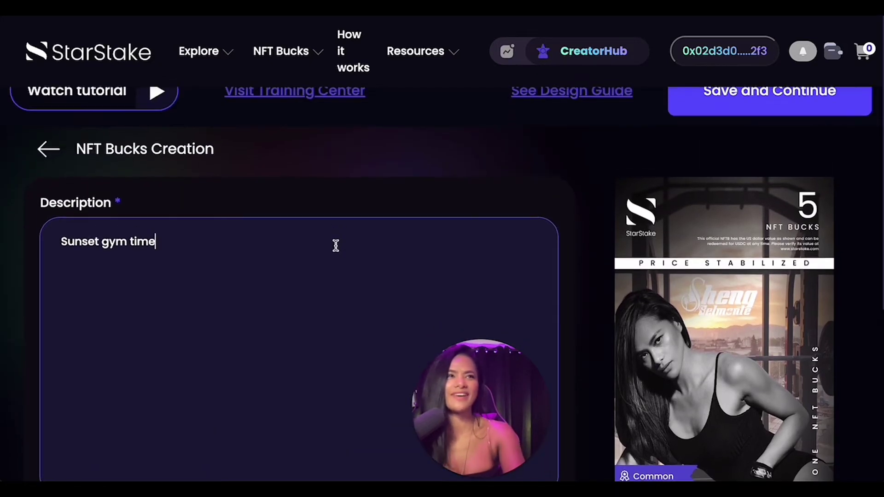
left_click(797, 112)
scroll(683, 215, "down", 5)
scroll(683, 215, "up", 3)
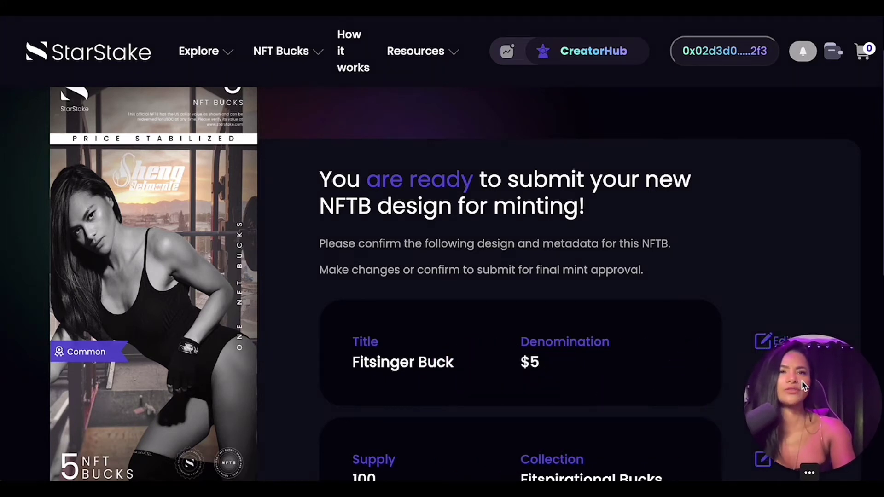
Review the title, denomination, supply, collection, rarity and market price in the buck's submission summary
scroll(668, 313, "down", 2)
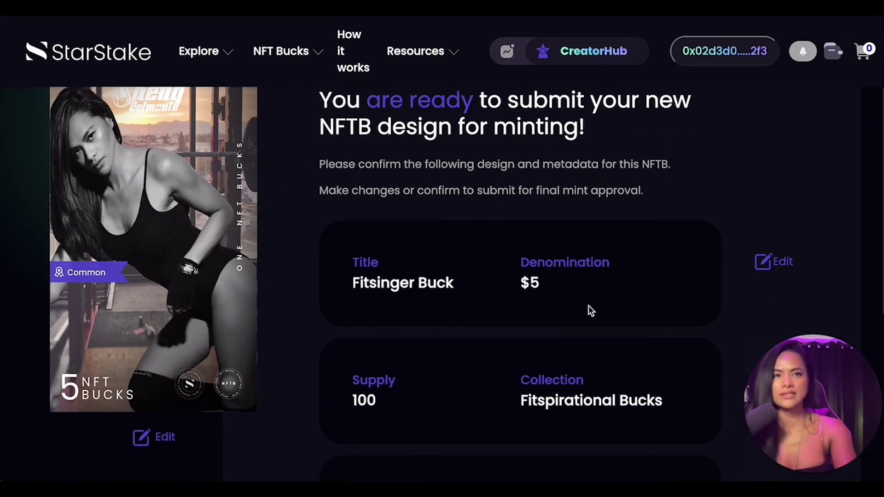
scroll(634, 297, "down", 2)
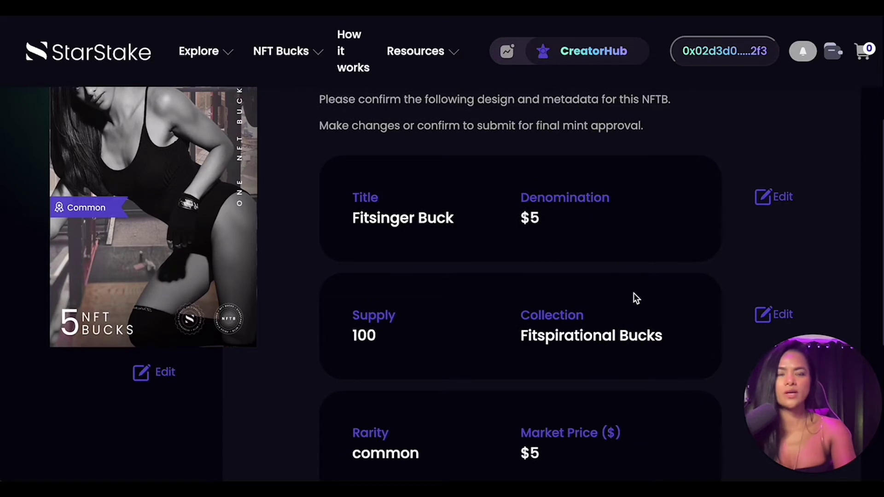
scroll(633, 297, "down", 1)
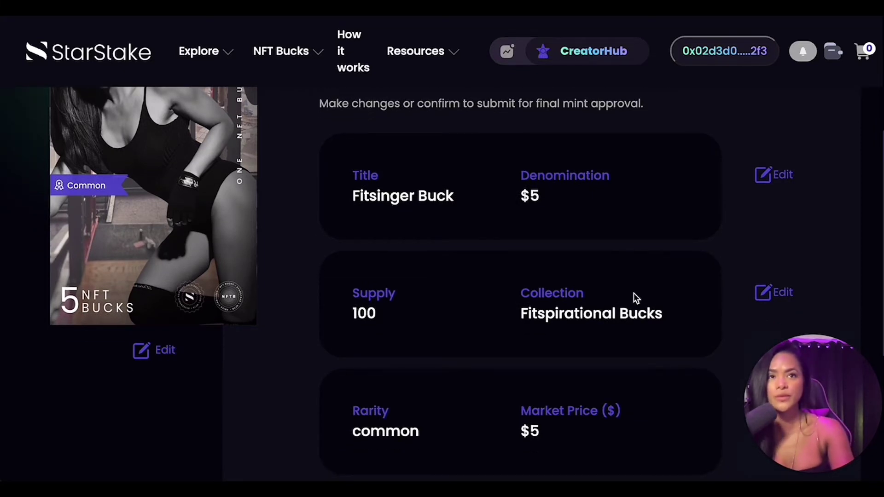
scroll(662, 192, "down", 1)
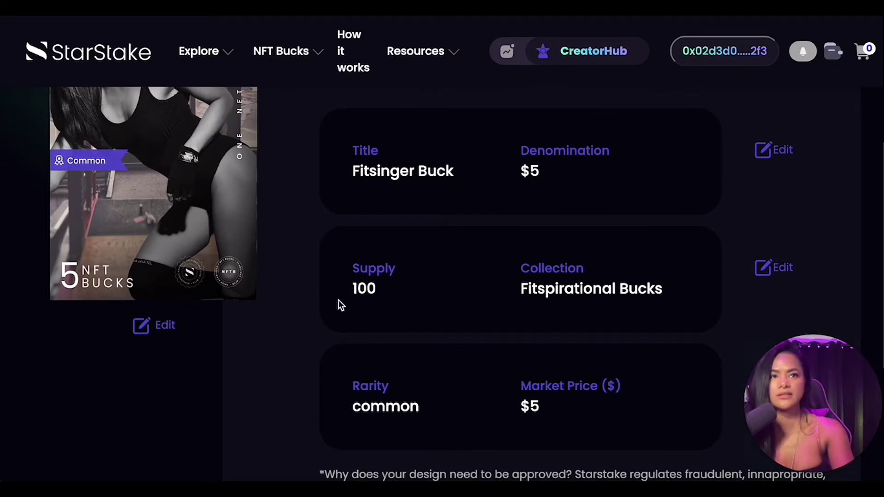
scroll(408, 376, "down", 2)
scroll(408, 376, "down", 3)
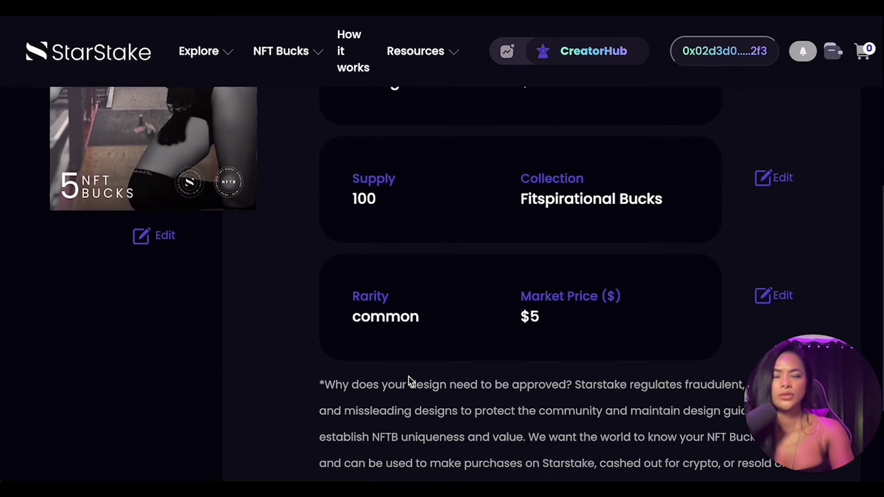
scroll(407, 377, "up", 1)
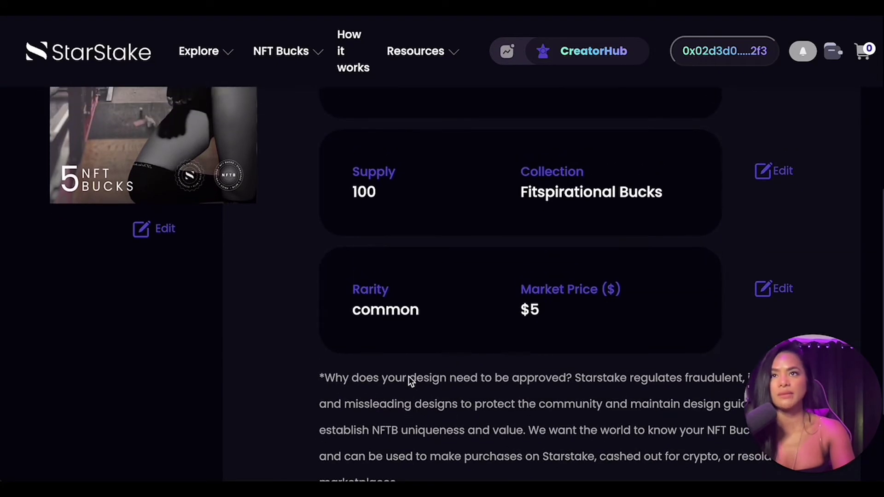
scroll(407, 376, "up", 3)
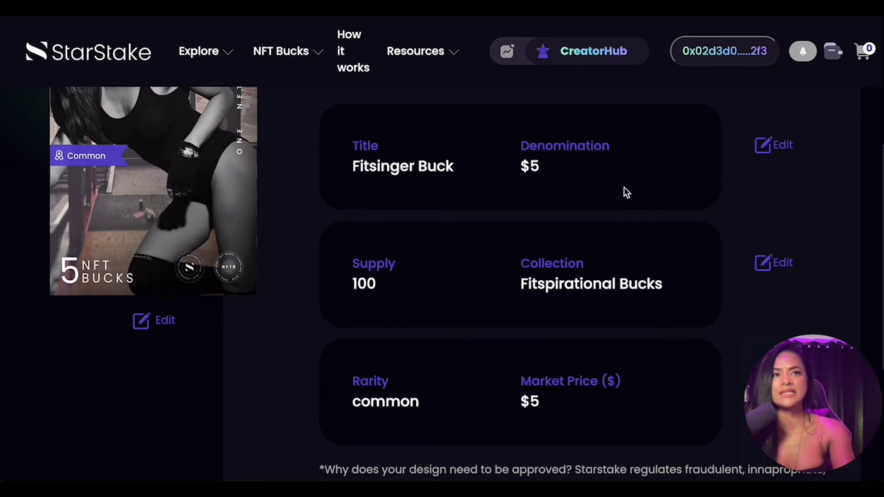
Create the Fitsinger Buck from the submission summary and confirm its details as final to send it for mint approval
scroll(532, 259, "down", 3)
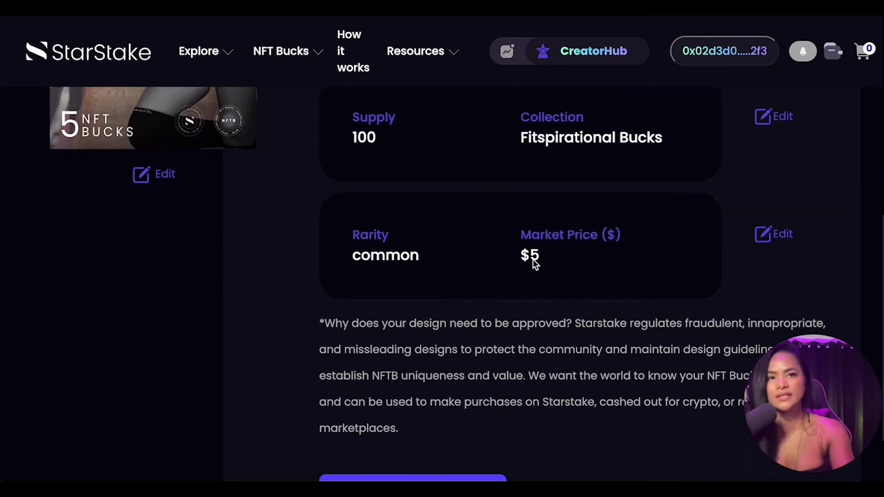
scroll(443, 358, "down", 2)
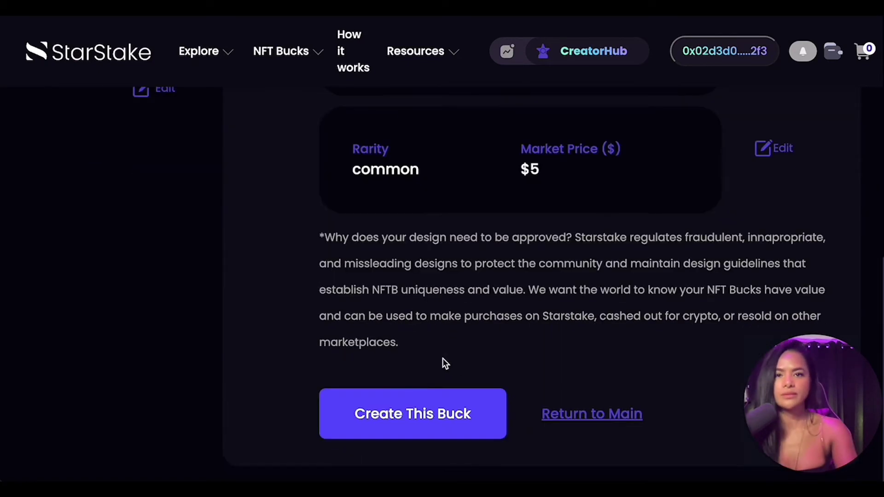
left_click(405, 415)
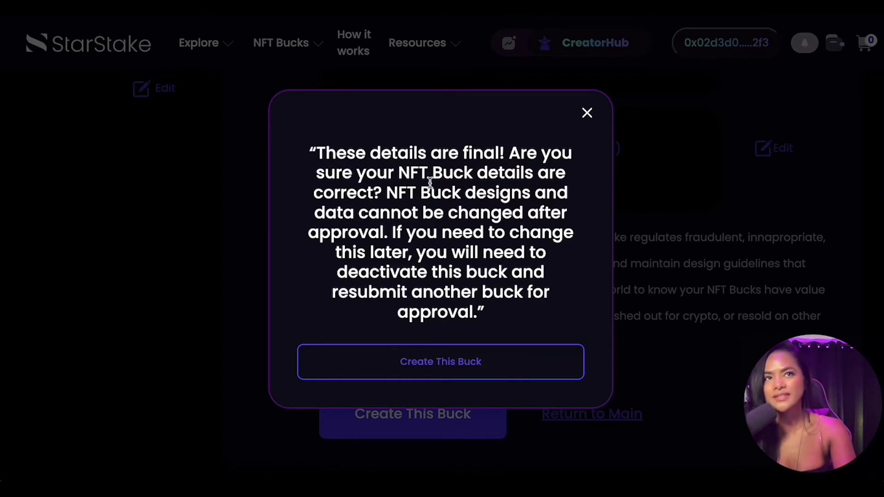
left_click(446, 363)
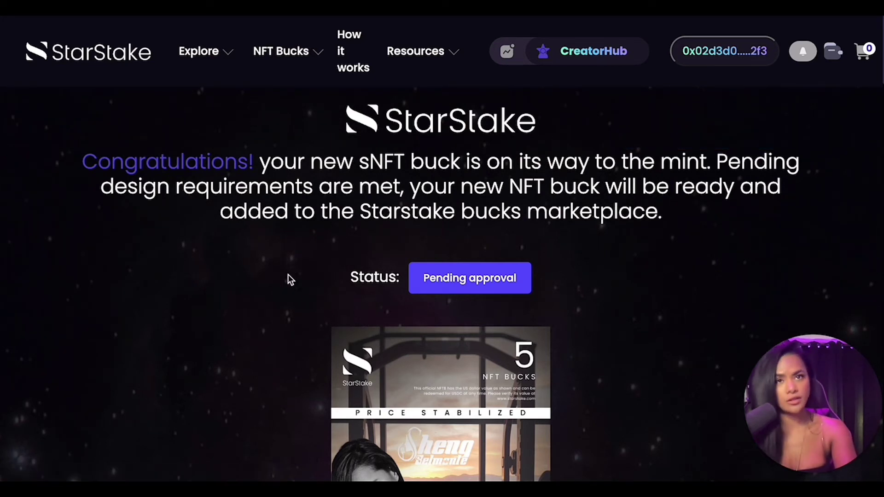
Examine the submission confirmation page, including the approval status and the finished buck design
scroll(638, 352, "down", 2)
scroll(638, 351, "down", 4)
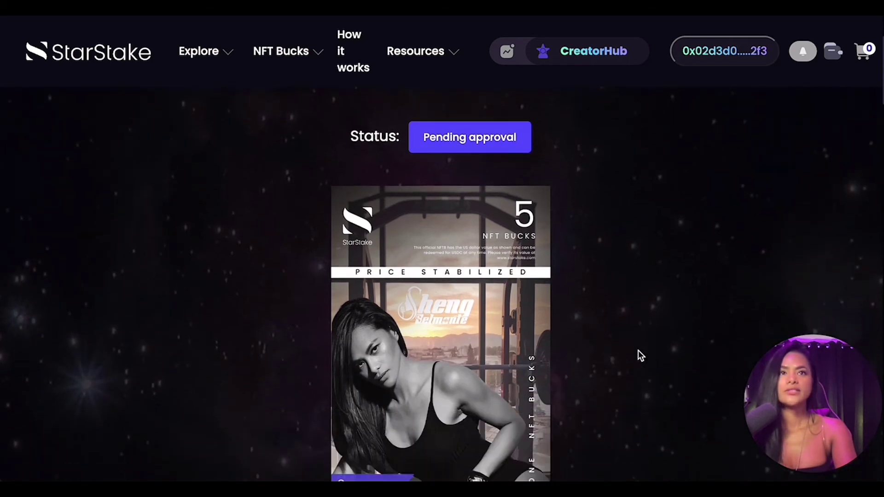
scroll(638, 350, "down", 2)
scroll(638, 351, "up", 1)
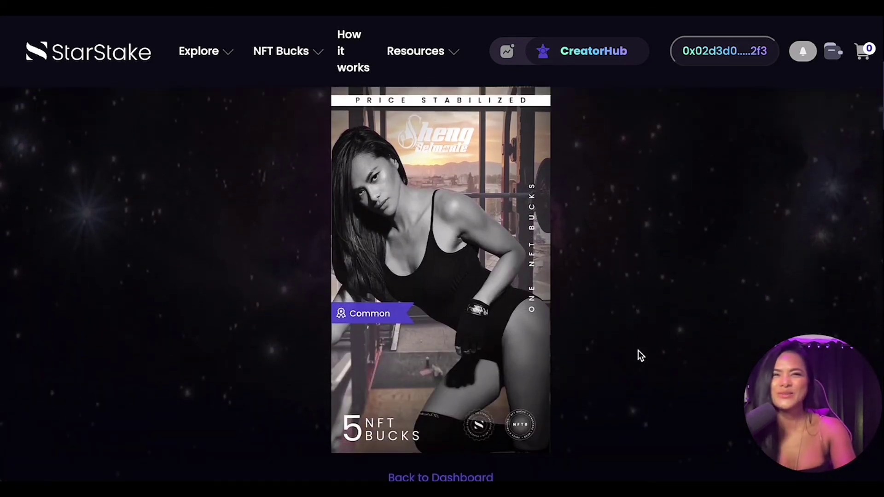
scroll(638, 351, "up", 3)
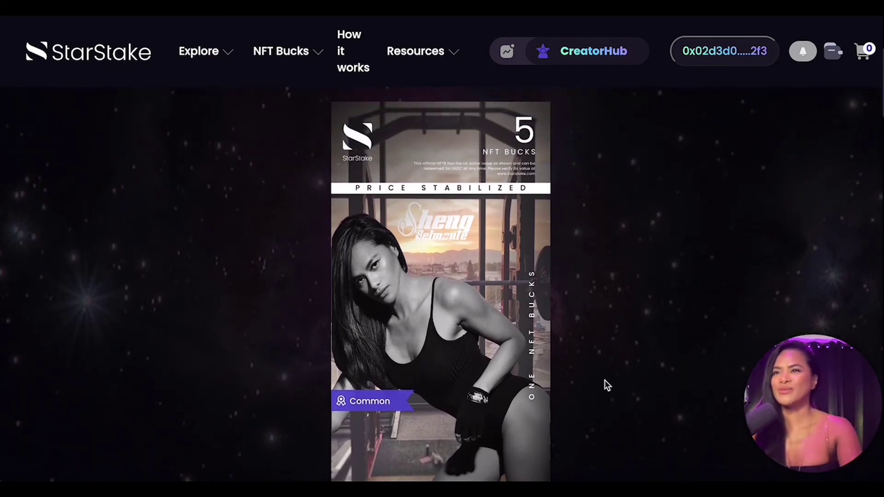
scroll(619, 287, "up", 6)
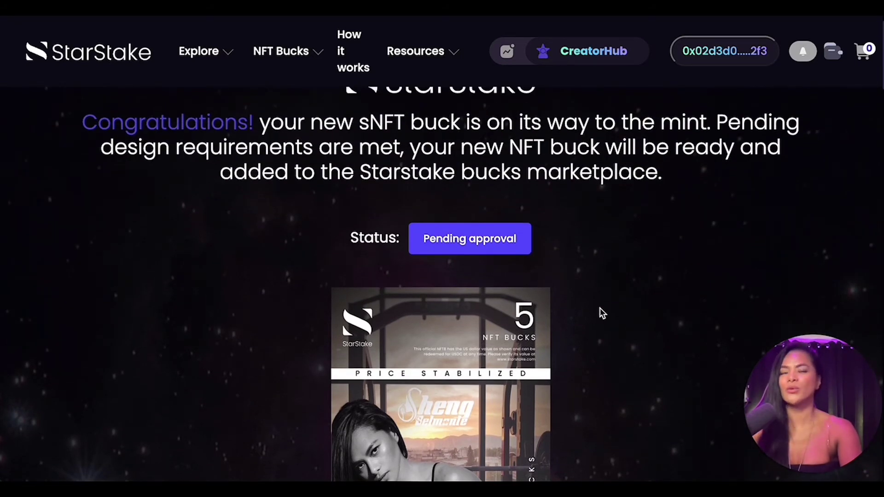
scroll(602, 313, "down", 1)
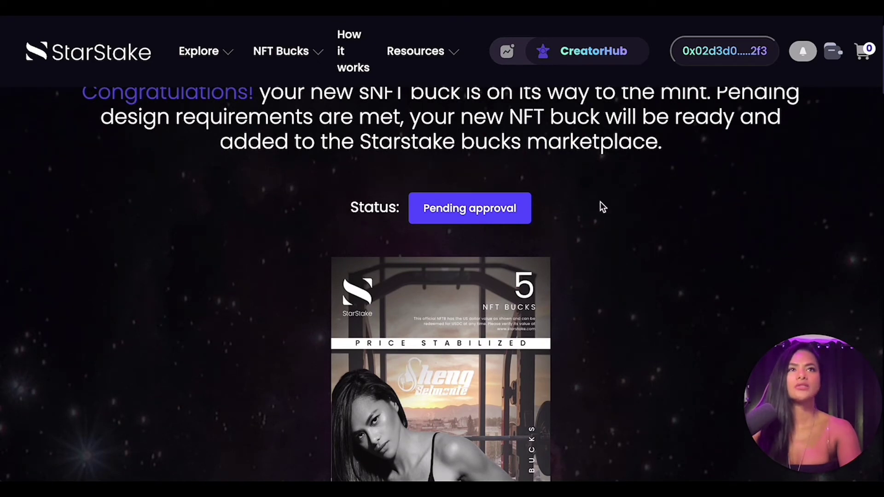
scroll(602, 207, "down", 8)
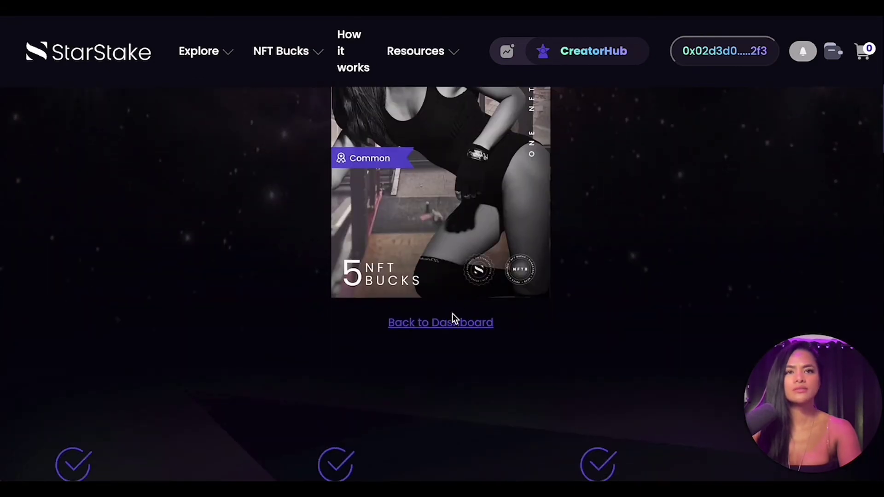
Return to the NFT bucks dashboard and open the Fitsinger Buck's details to check its general info
double_click(450, 322)
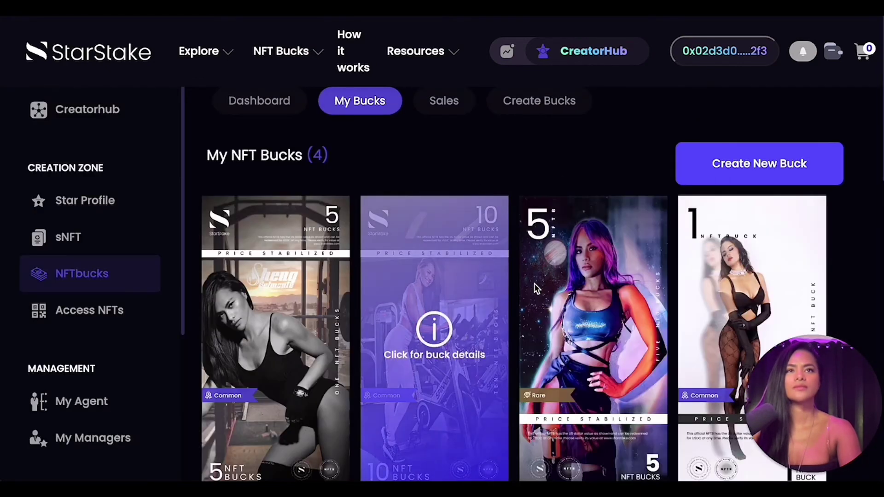
scroll(489, 179, "down", 1)
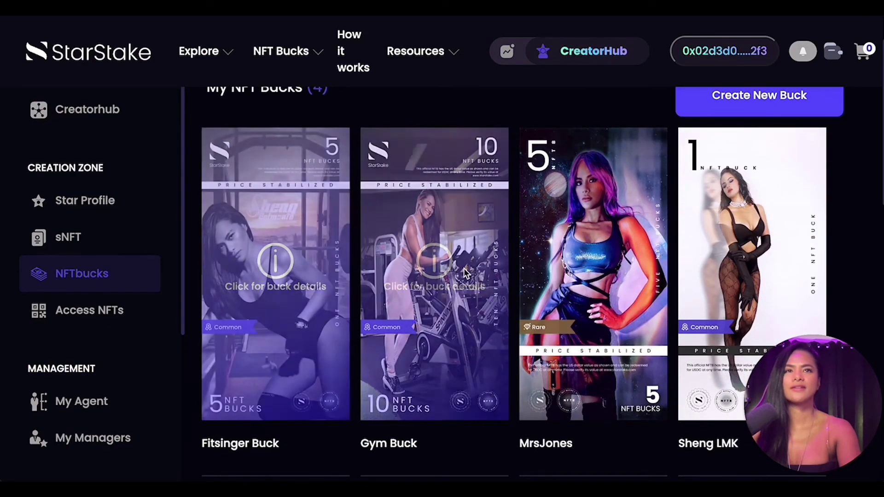
scroll(465, 271, "down", 1)
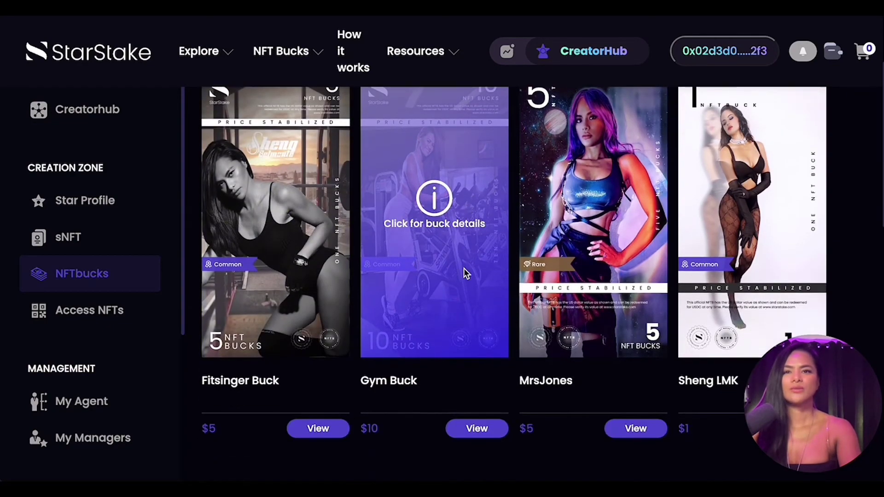
left_click(325, 428)
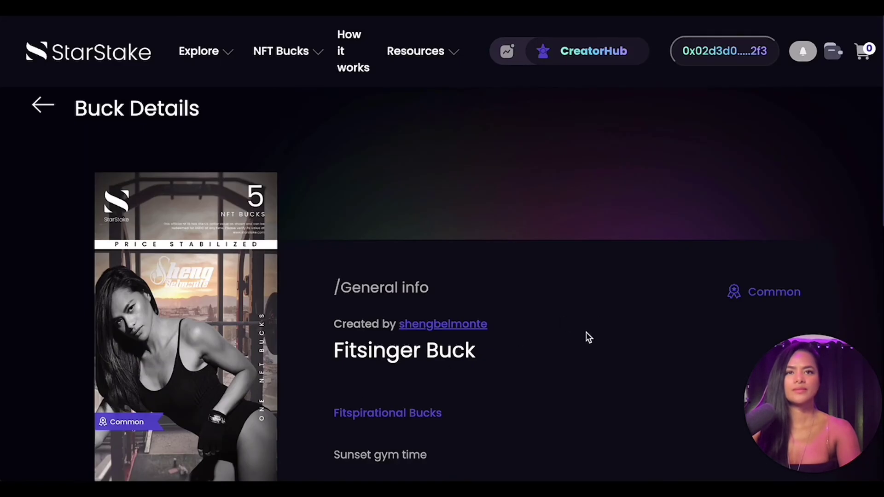
scroll(588, 338, "down", 1)
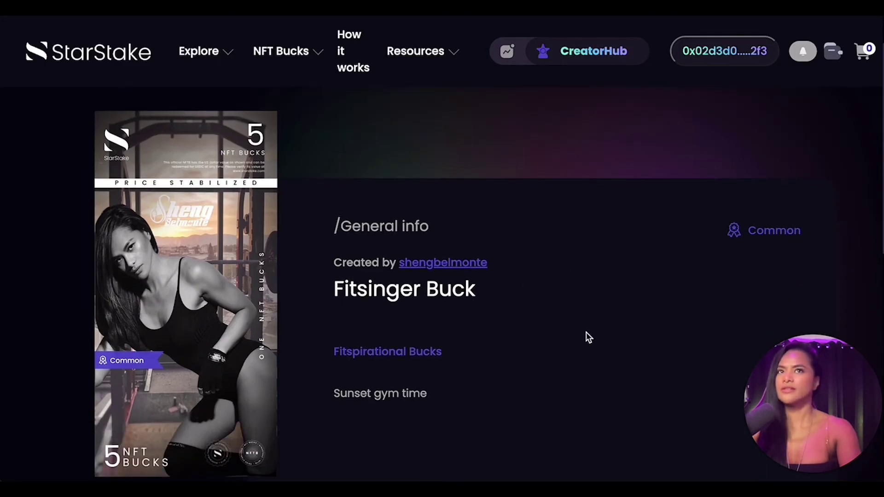
scroll(588, 338, "down", 3)
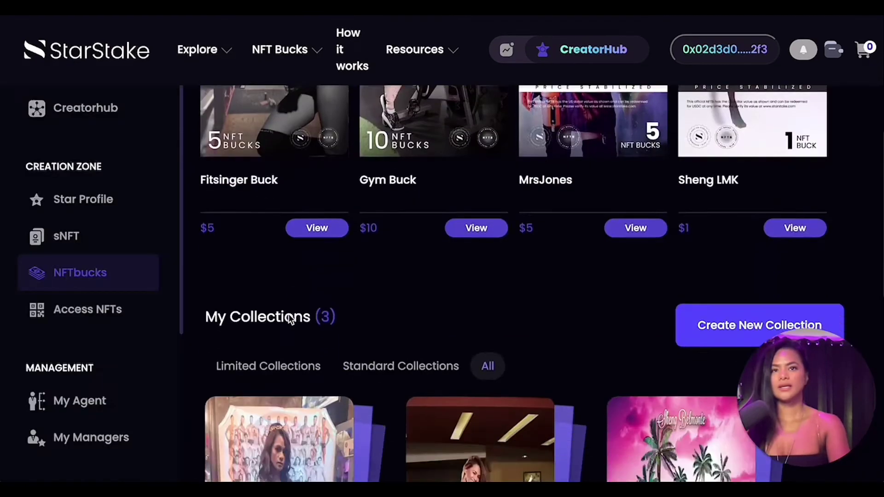
Open the Fitspirational Bucks collection from My Collections and examine the common bucks it contains
scroll(289, 314, "down", 5)
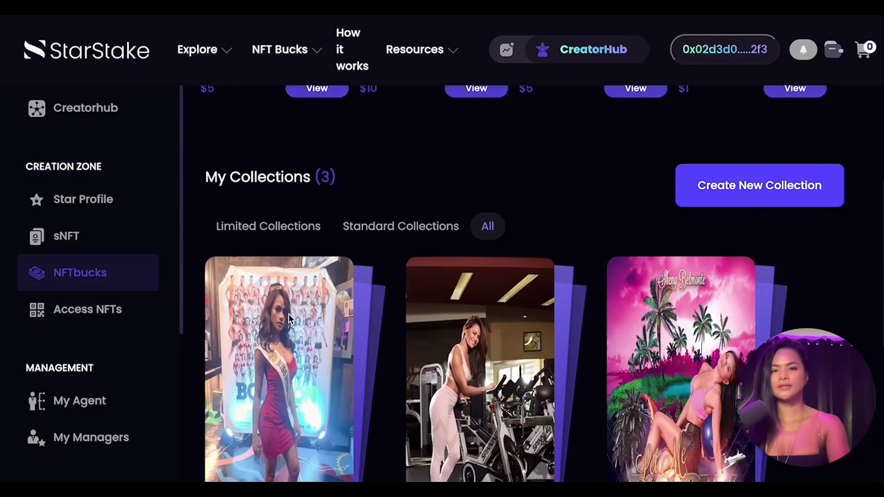
scroll(289, 314, "down", 3)
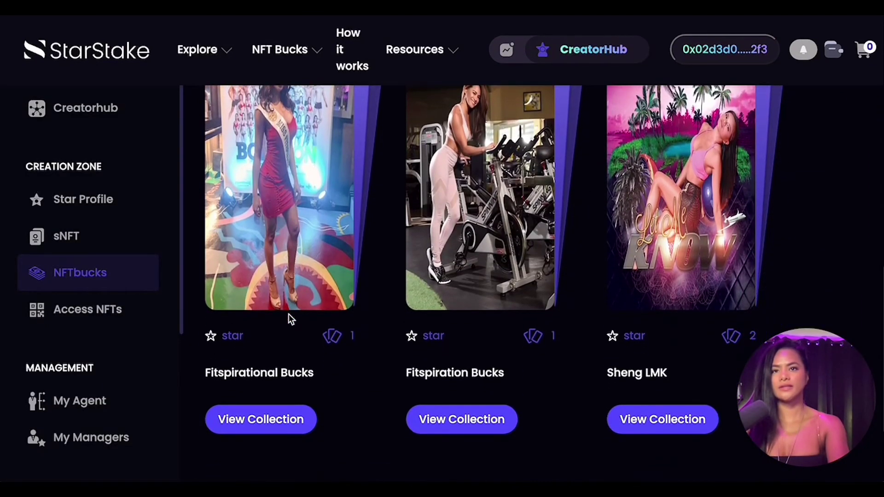
left_click(261, 421)
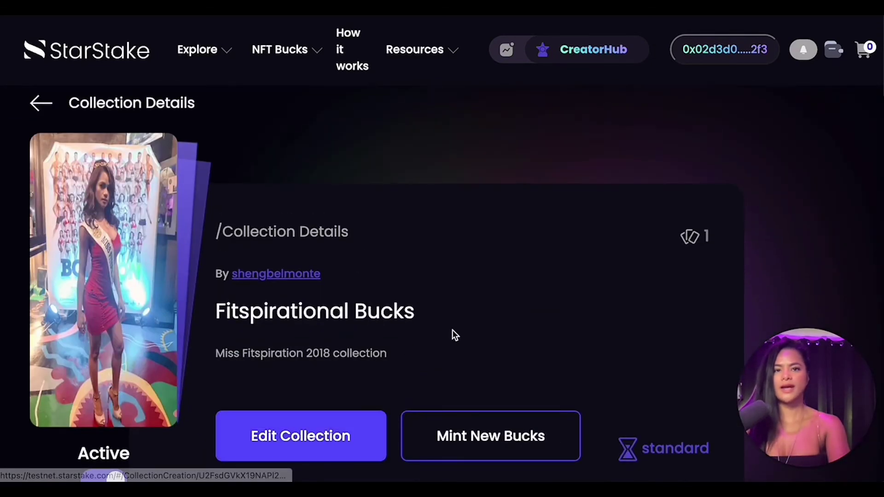
scroll(452, 329, "down", 8)
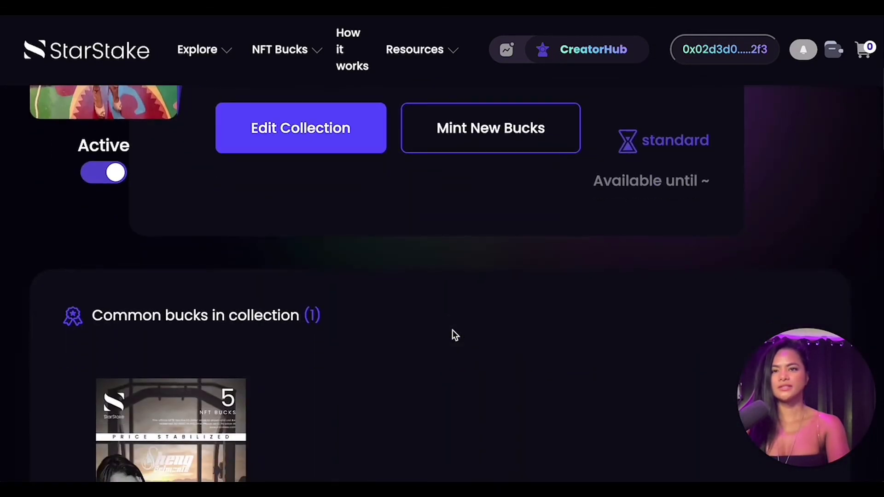
scroll(452, 330, "down", 3)
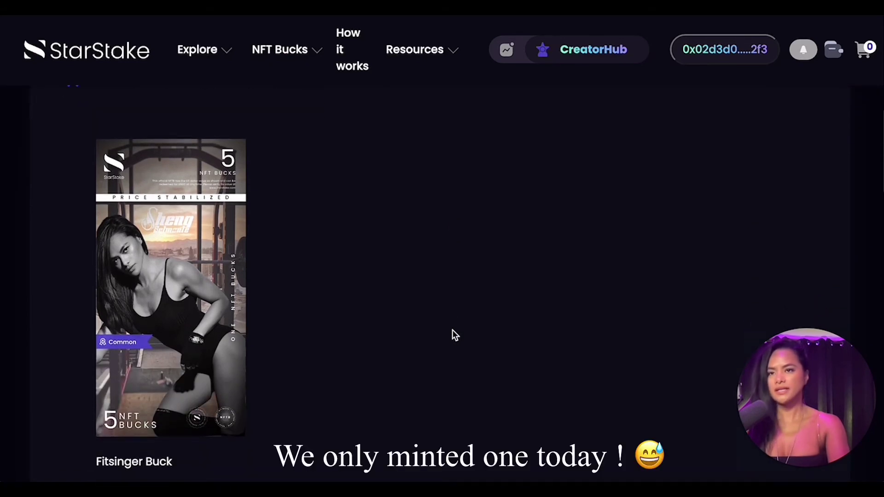
Review the Fitsinger Buck's general info, active status and bundle option on its details page
scroll(452, 329, "up", 8)
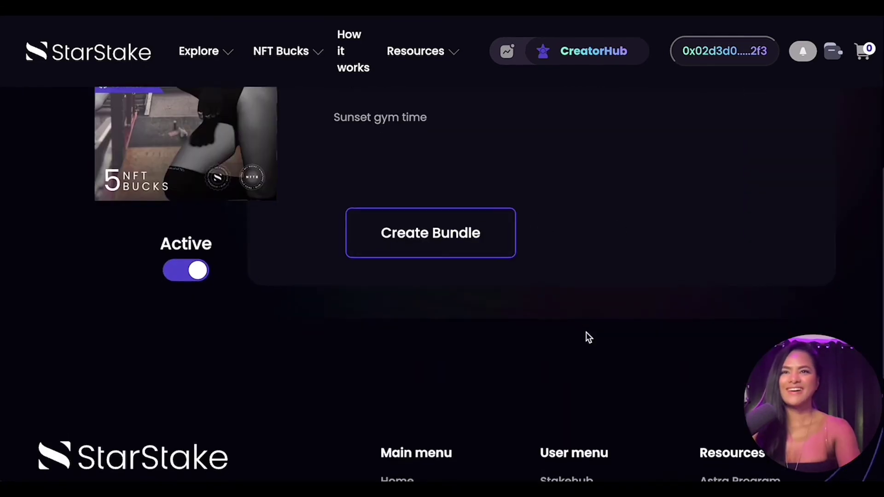
scroll(588, 338, "up", 4)
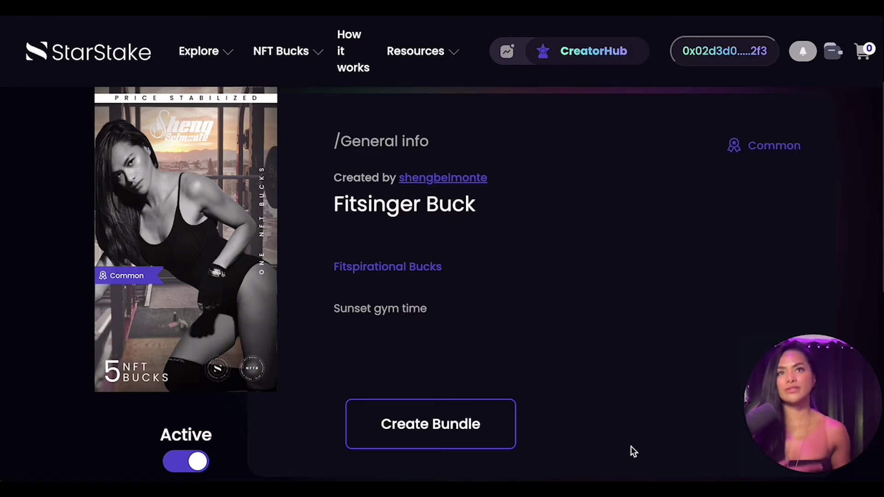
key("Escape")
Open the collection with the pink palm-tree cover from My Collections and view its Rare bucks
scroll(483, 242, "down", 10)
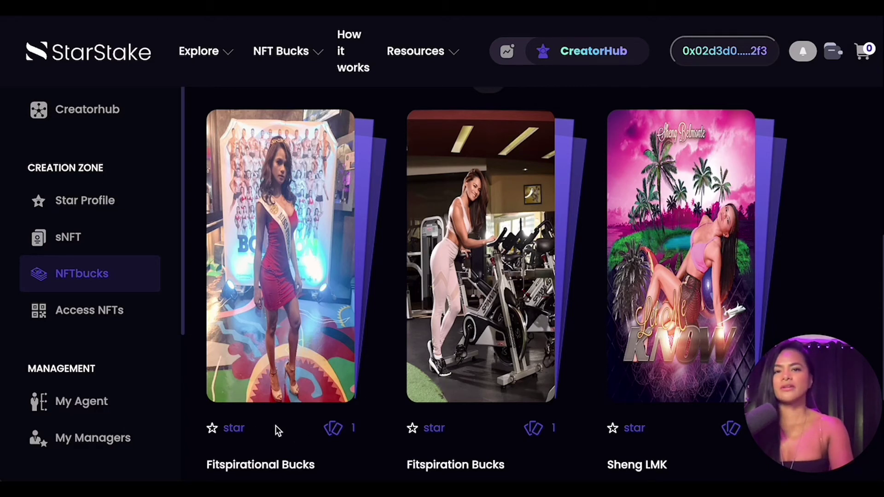
scroll(643, 465, "down", 2)
left_click(661, 430)
scroll(553, 327, "down", 10)
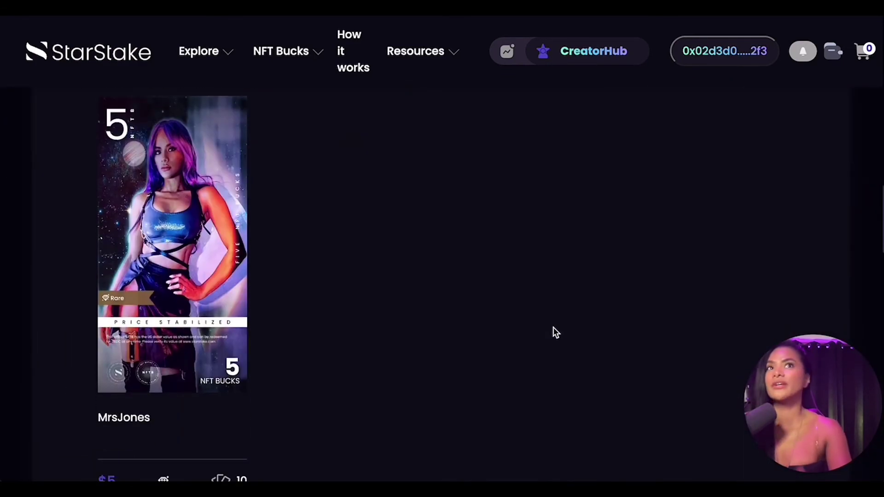
scroll(424, 359, "down", 1)
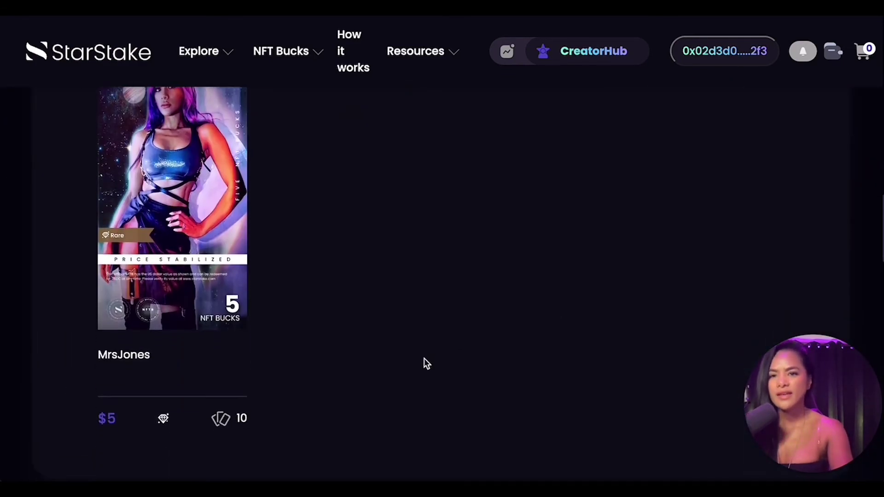